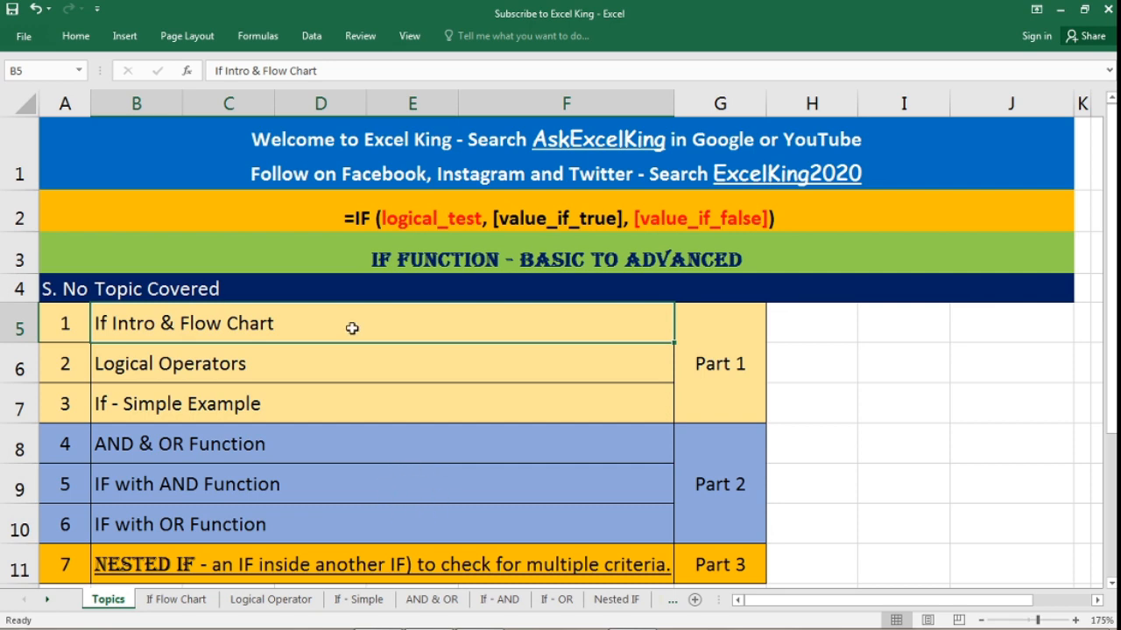
Open the If Flow Chart sheet and examine how If Condition branches to TRUE with Output 1 and FALSE with Output 2
{"action": "left_click", "coordinate": [77, 334]}
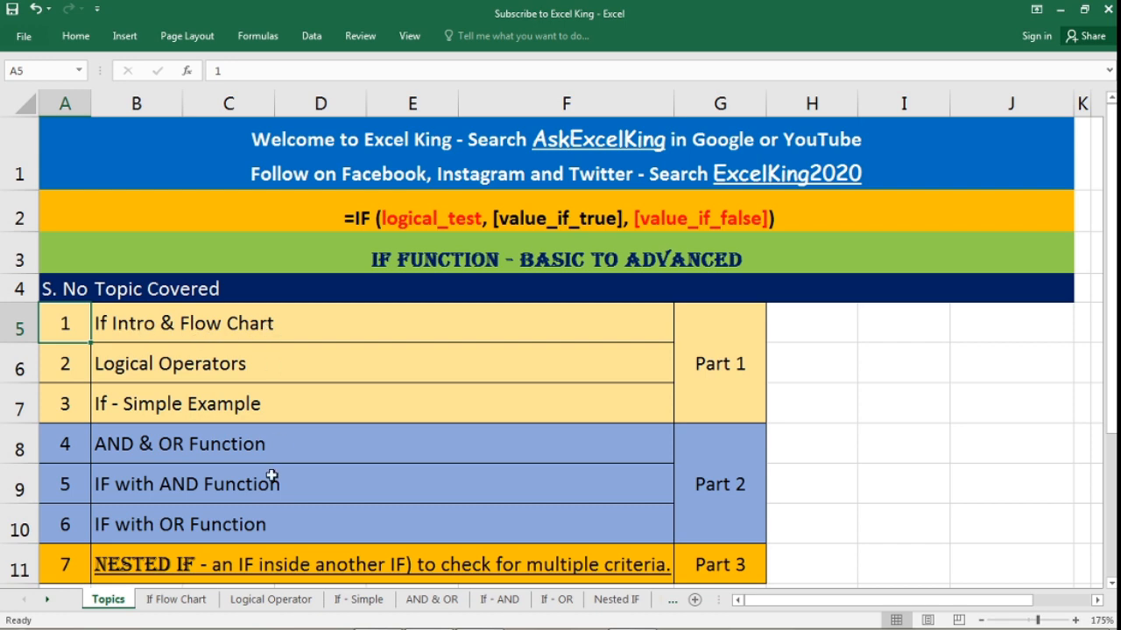
{"action": "left_click", "coordinate": [195, 603]}
{"action": "left_click", "coordinate": [315, 440]}
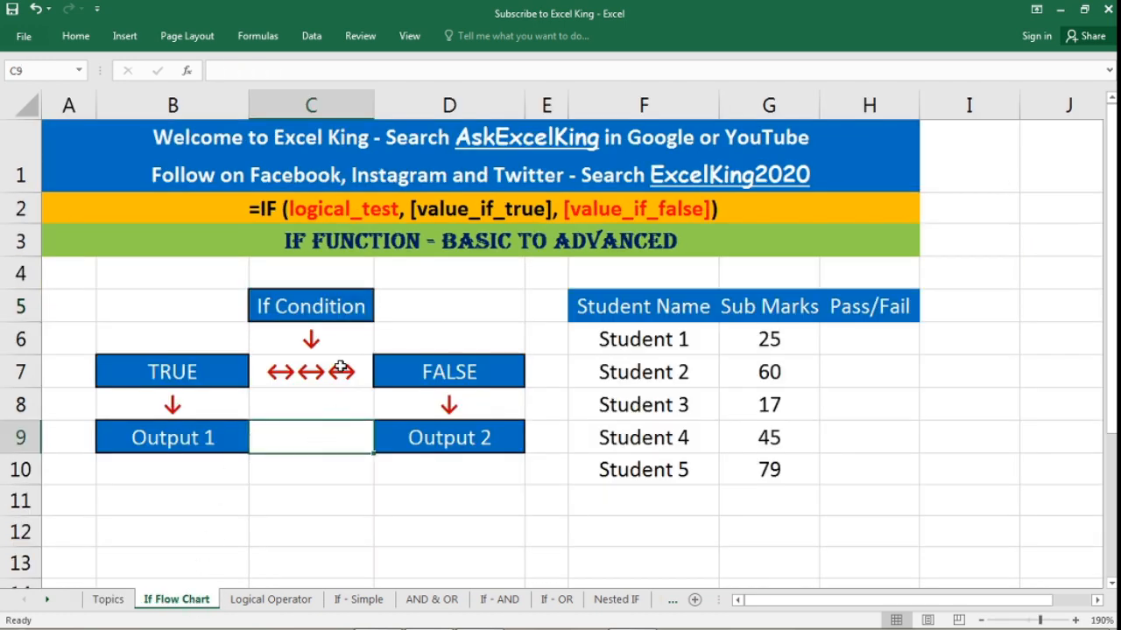
{"action": "left_click", "coordinate": [320, 305]}
{"action": "left_click_drag", "start_coordinate": [171, 341], "coordinate": [443, 436]}
{"action": "left_click", "coordinate": [338, 317]}
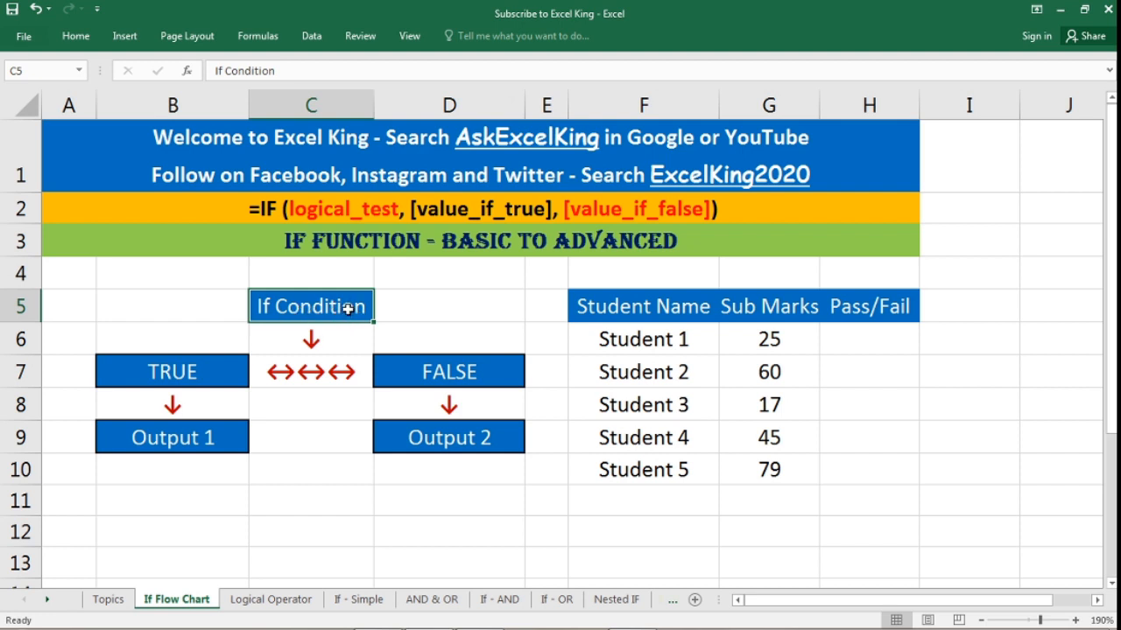
{"action": "left_click", "coordinate": [219, 376]}
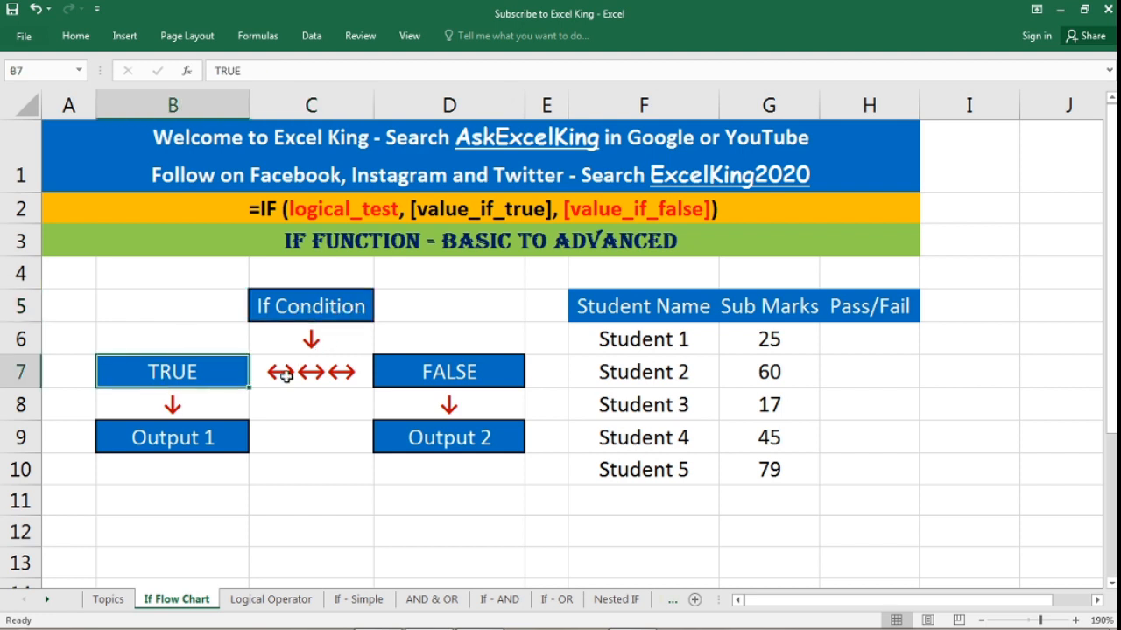
{"action": "left_click", "coordinate": [421, 372]}
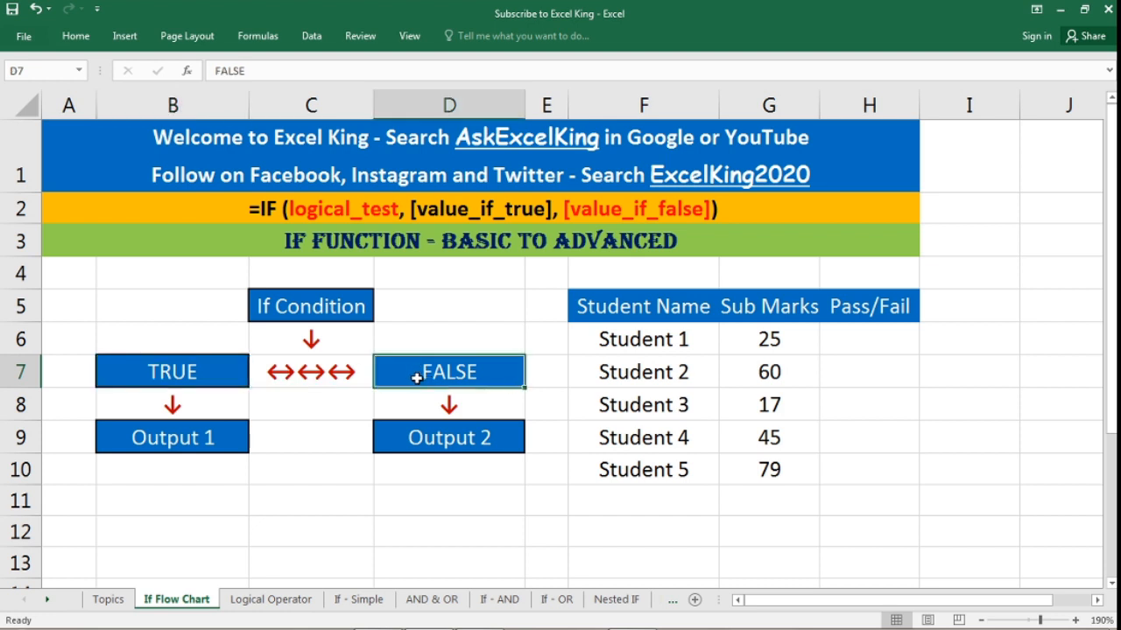
{"action": "left_click", "coordinate": [317, 313]}
{"action": "left_click", "coordinate": [217, 374]}
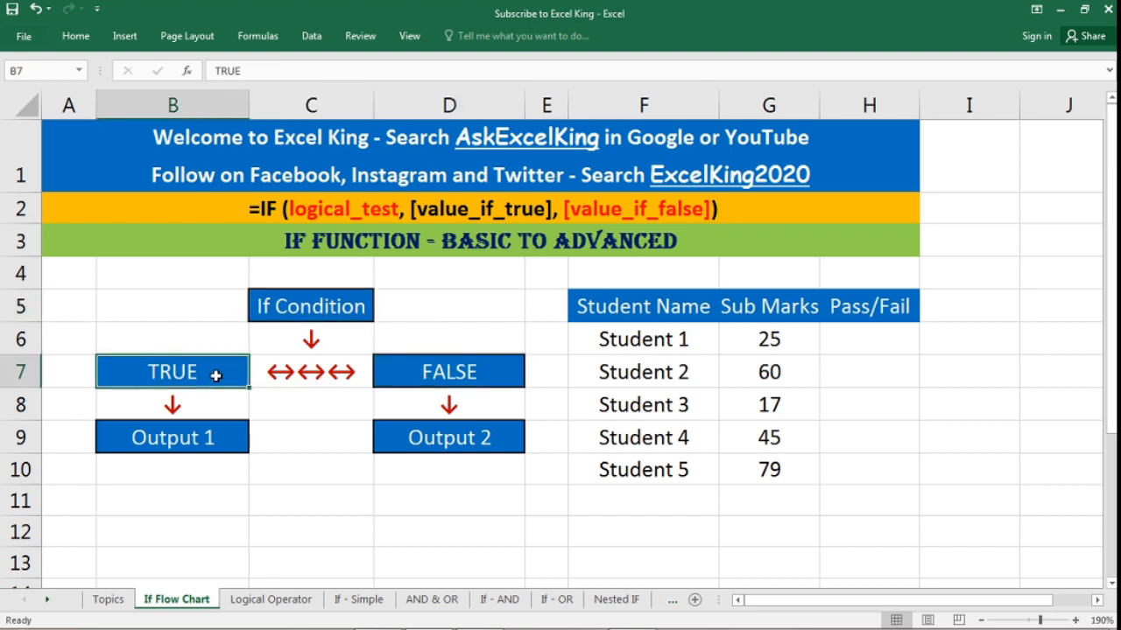
{"action": "left_click", "coordinate": [207, 439]}
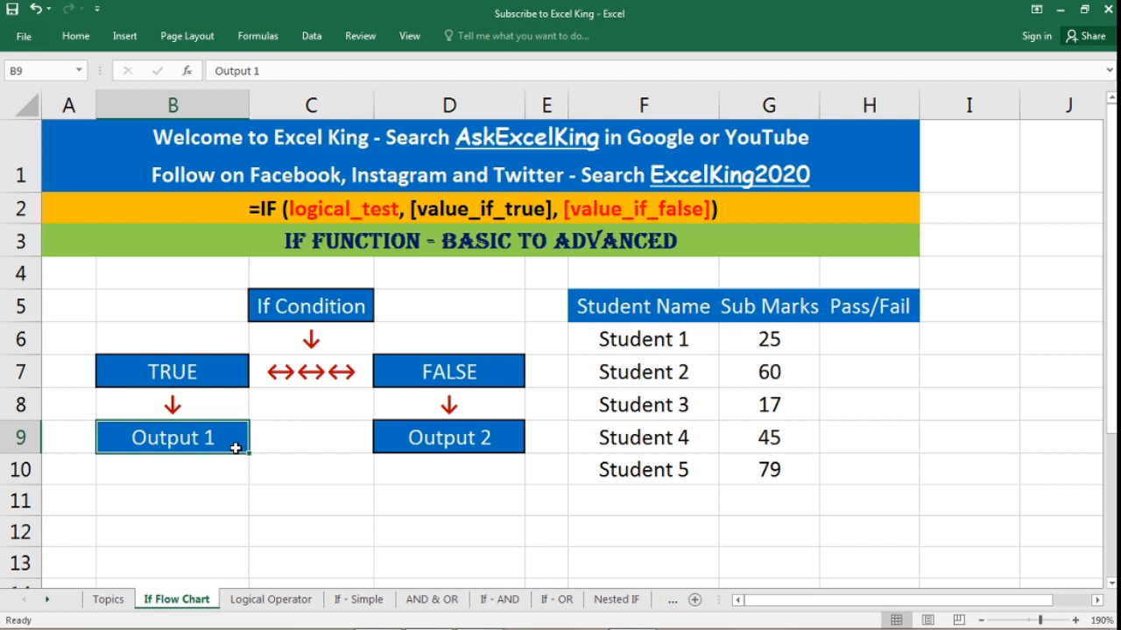
{"action": "left_click", "coordinate": [442, 383]}
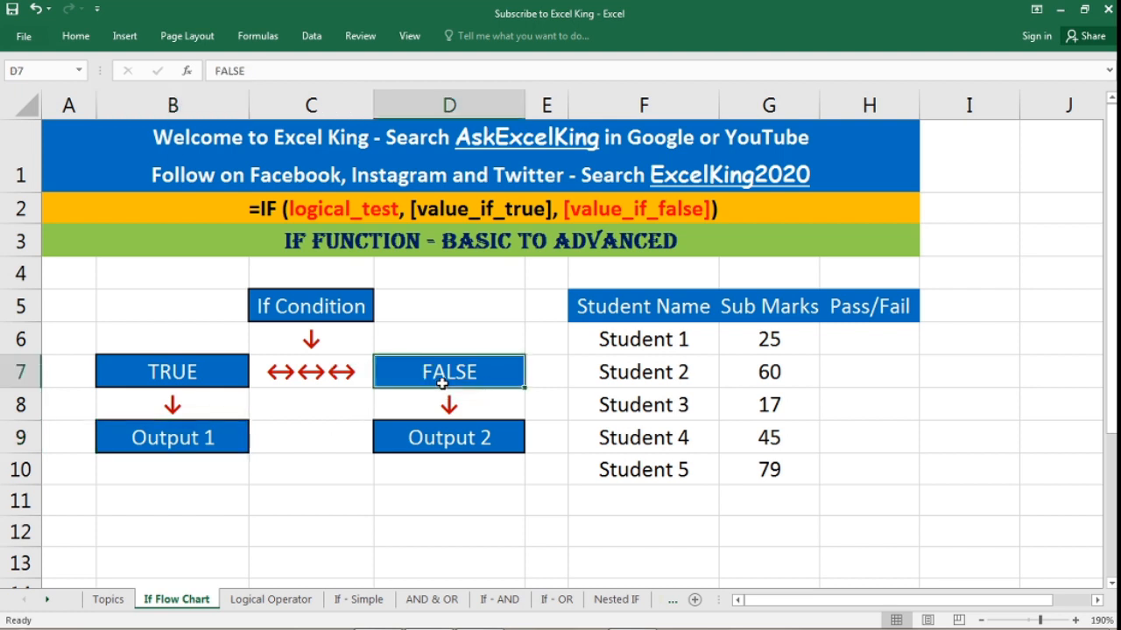
{"action": "left_click", "coordinate": [462, 436]}
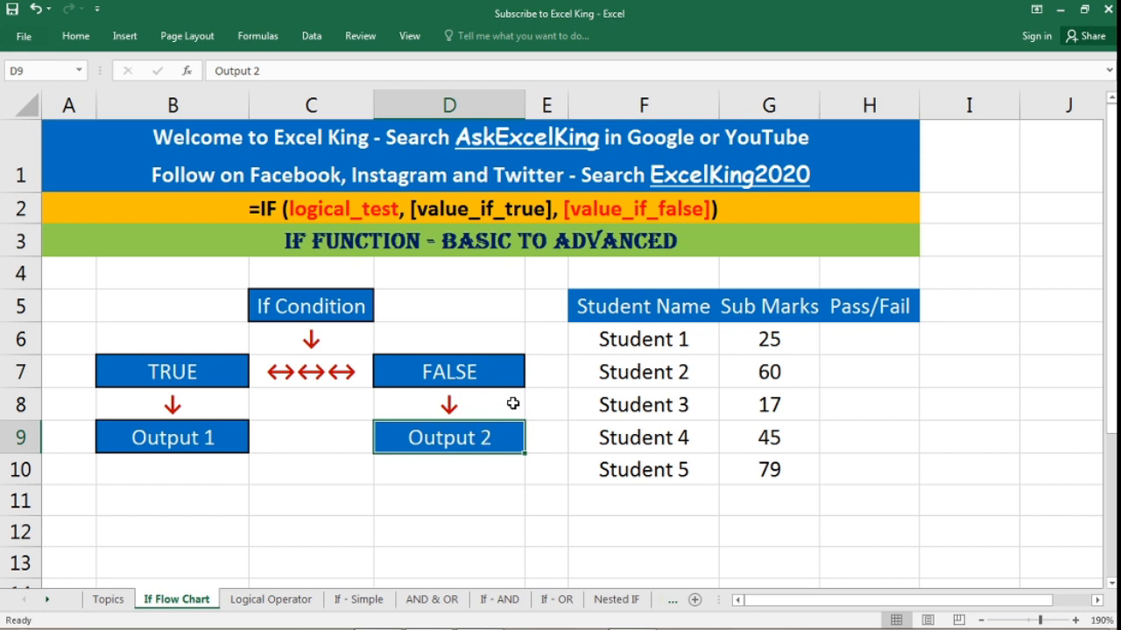
Look over the student marks table and enter 33 in cell I5, beside the Pass/Fail header
{"action": "left_click_drag", "start_coordinate": [648, 313], "coordinate": [845, 479]}
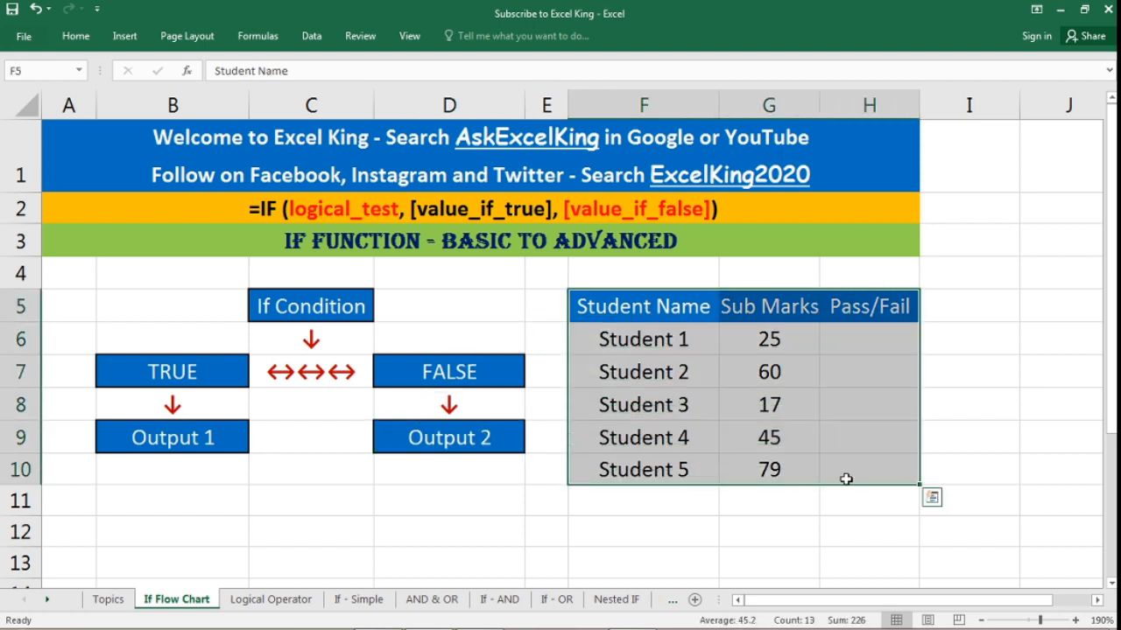
{"action": "left_click_drag", "start_coordinate": [706, 337], "coordinate": [703, 470]}
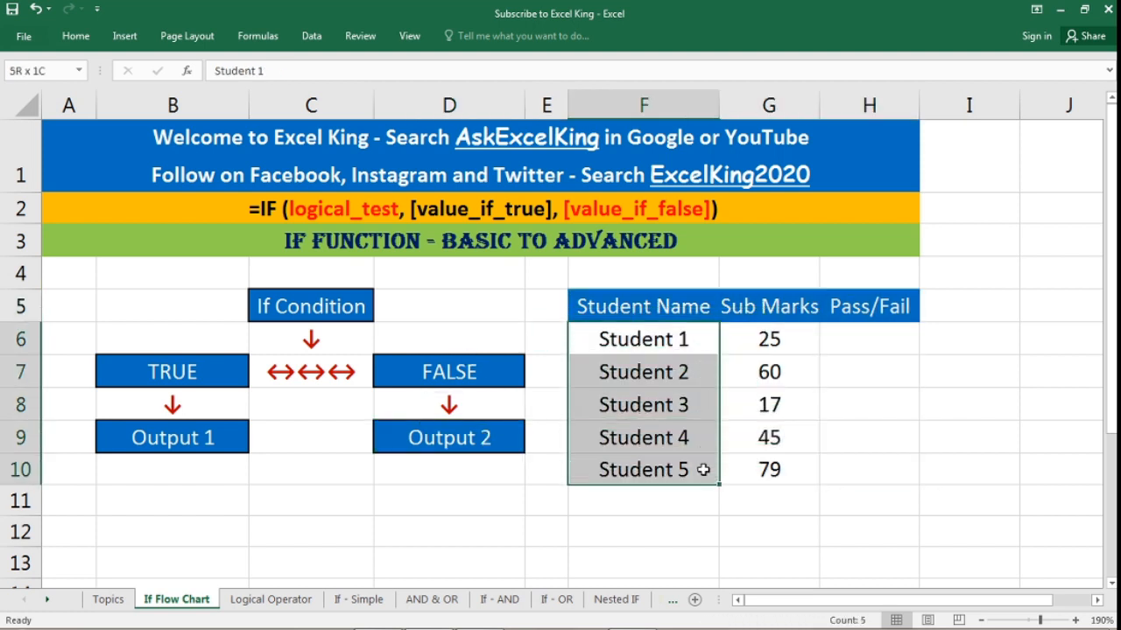
{"action": "left_click_drag", "start_coordinate": [782, 343], "coordinate": [791, 470]}
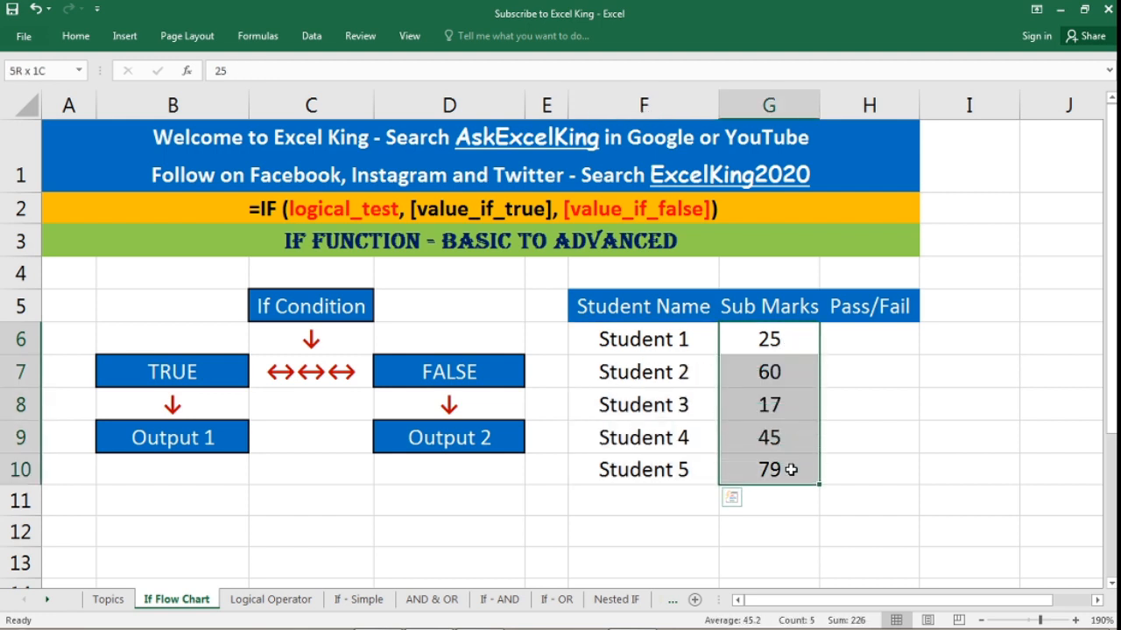
{"action": "left_click", "coordinate": [860, 333]}
{"action": "left_click", "coordinate": [985, 309]}
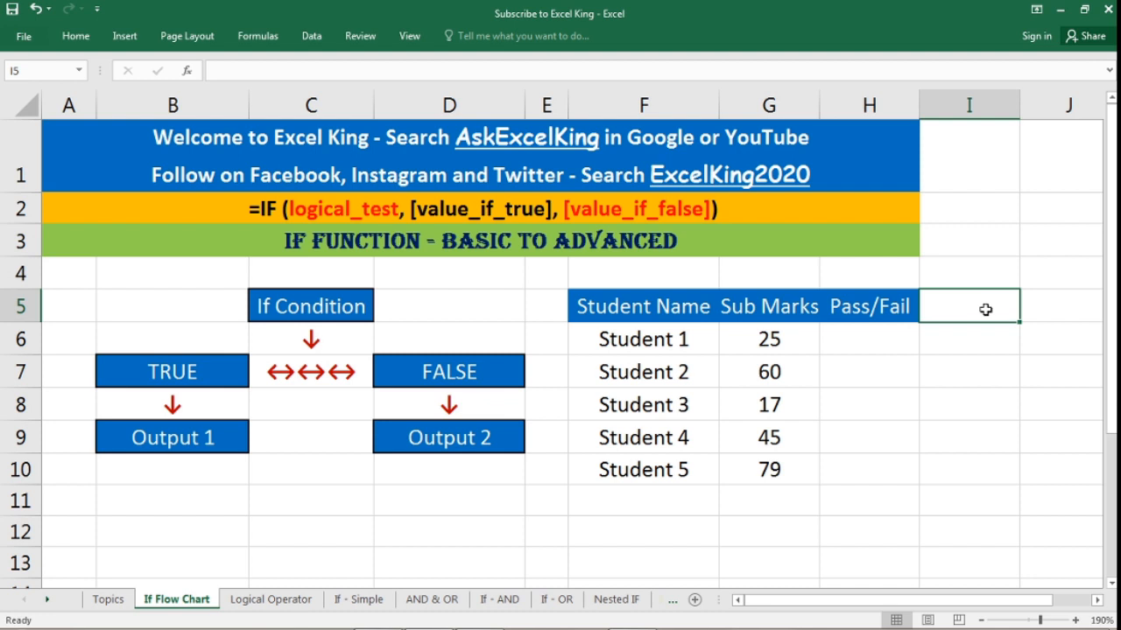
{"action": "type", "text": "33"}
{"action": "key", "text": "Return"}
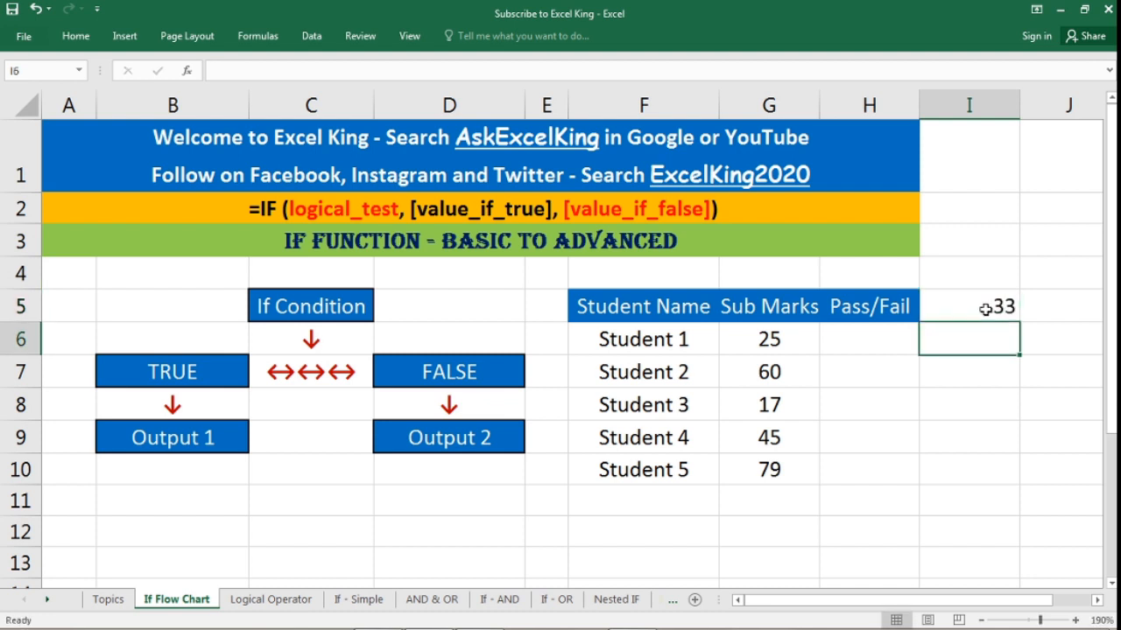
Compare the marks in G6:G10 with the value in I5 and examine the IF syntax in row 2
{"action": "left_click_drag", "start_coordinate": [795, 348], "coordinate": [795, 465]}
{"action": "left_click_drag", "start_coordinate": [792, 337], "coordinate": [799, 480]}
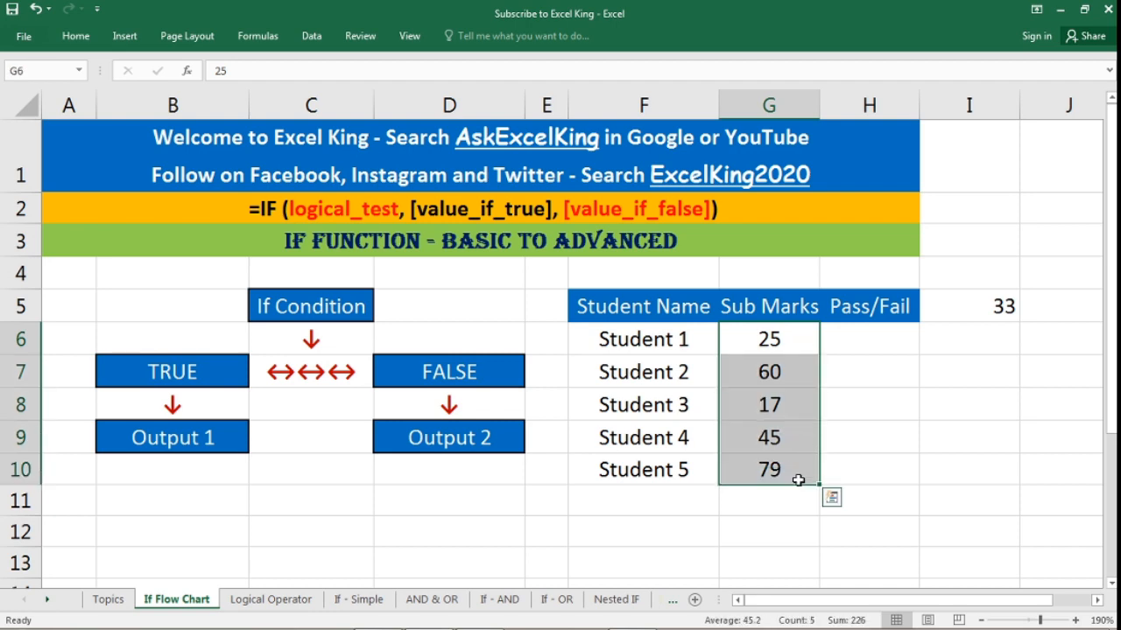
{"action": "left_click", "coordinate": [999, 315]}
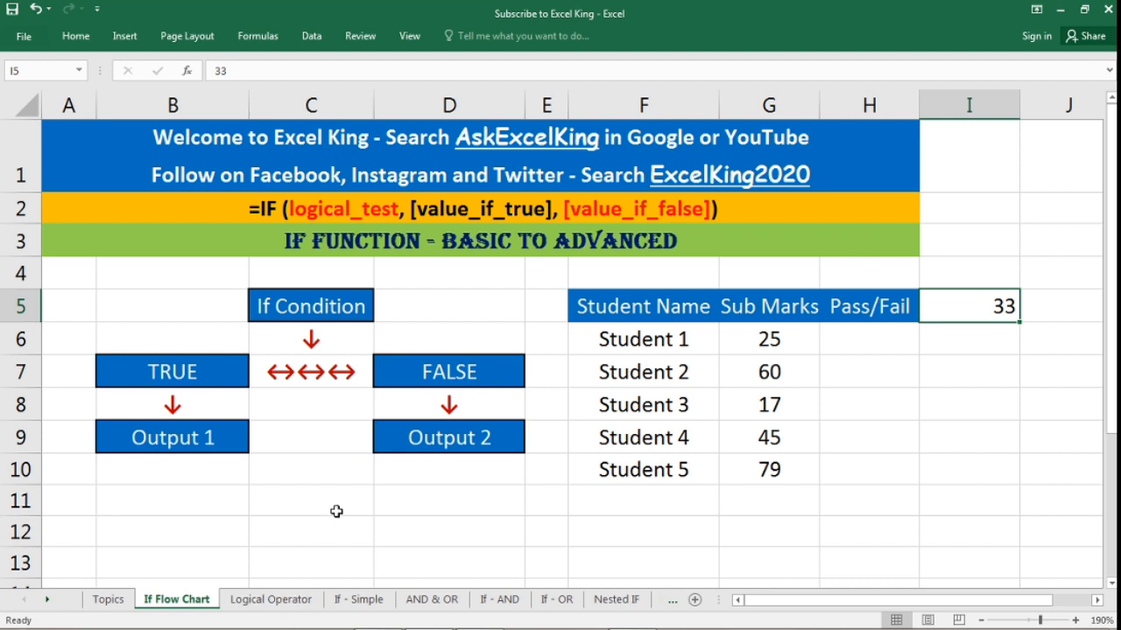
{"action": "left_click", "coordinate": [252, 210]}
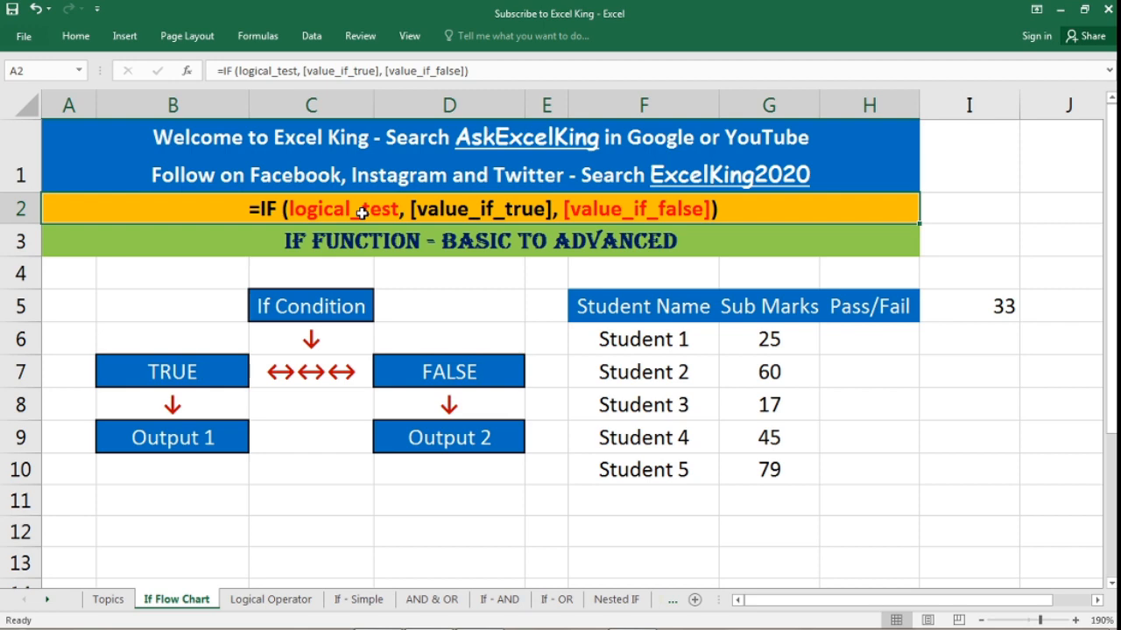
Open the Logical Operator sheet and look over its table of conditions
{"action": "left_click", "coordinate": [261, 604]}
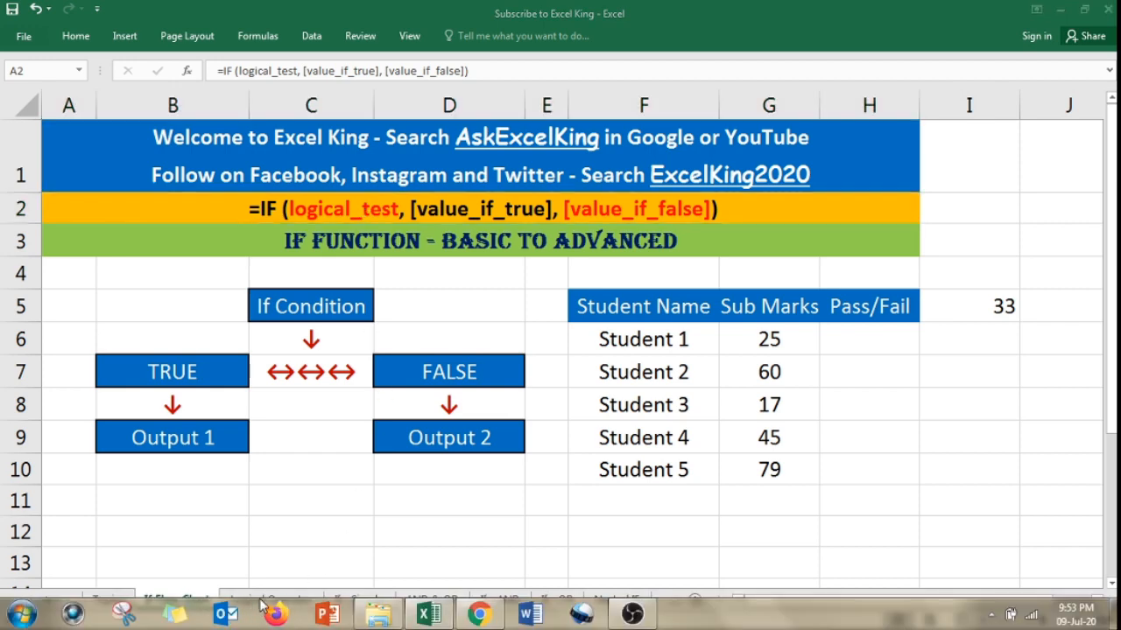
{"action": "left_click", "coordinate": [255, 471]}
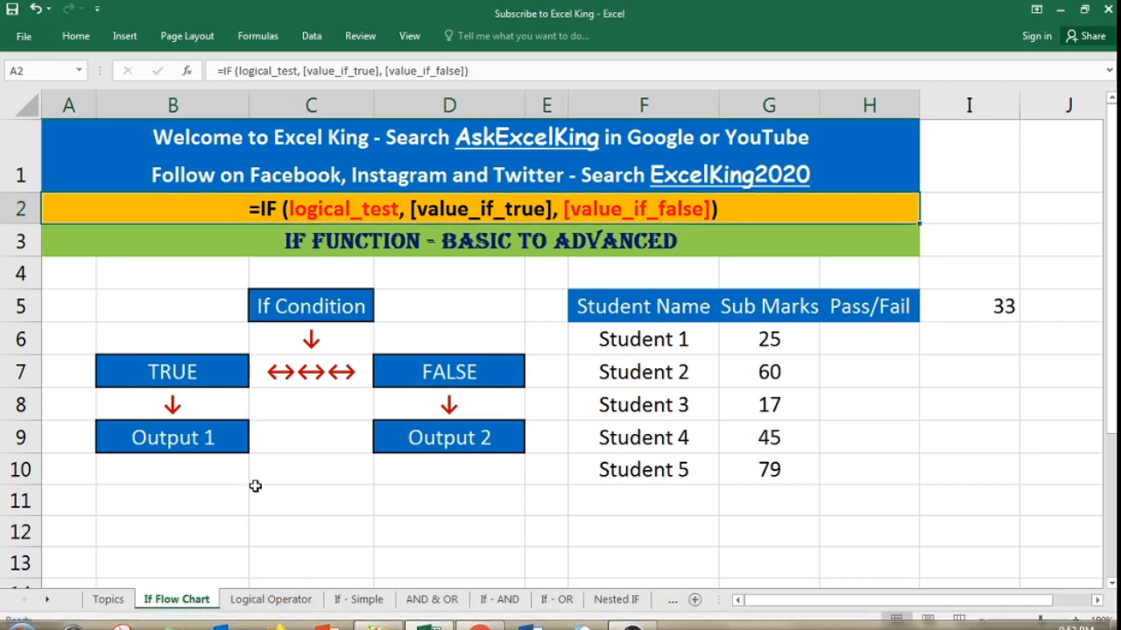
{"action": "left_click", "coordinate": [261, 605]}
{"action": "left_click_drag", "start_coordinate": [140, 256], "coordinate": [698, 467]}
{"action": "left_click", "coordinate": [415, 503]}
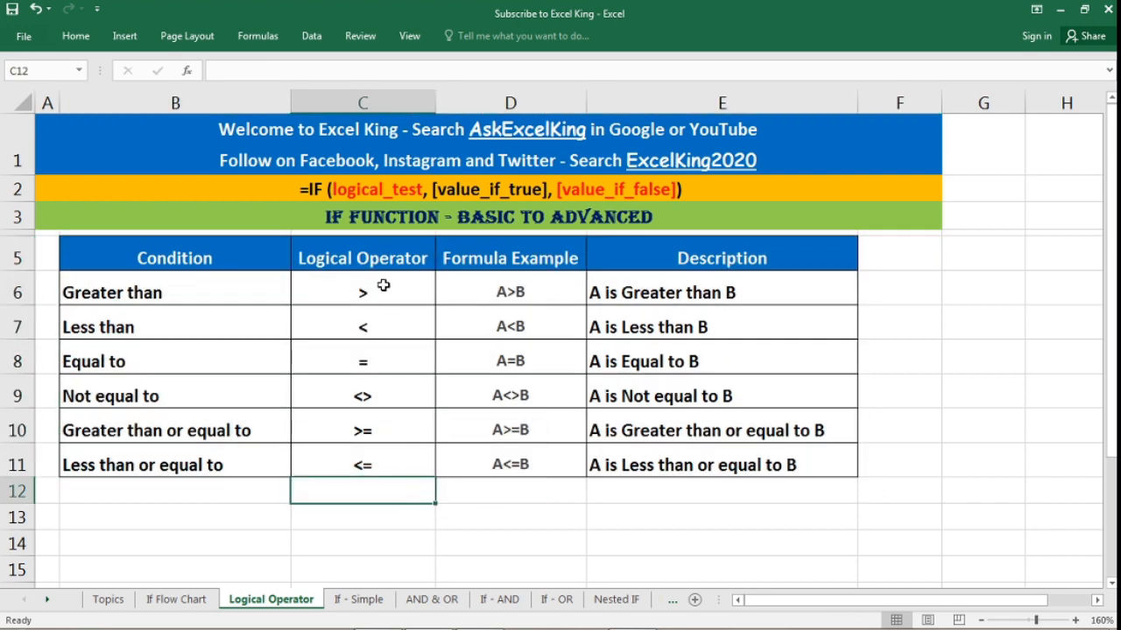
Go through the operators in the Logical Operator column one by one, from greater than to less than or equal to
{"action": "key", "text": "Up"}
{"action": "key", "text": "Up"}
{"action": "key", "text": "Up"}
{"action": "key", "text": "Up"}
{"action": "key", "text": "Up"}
{"action": "key", "text": "Up"}
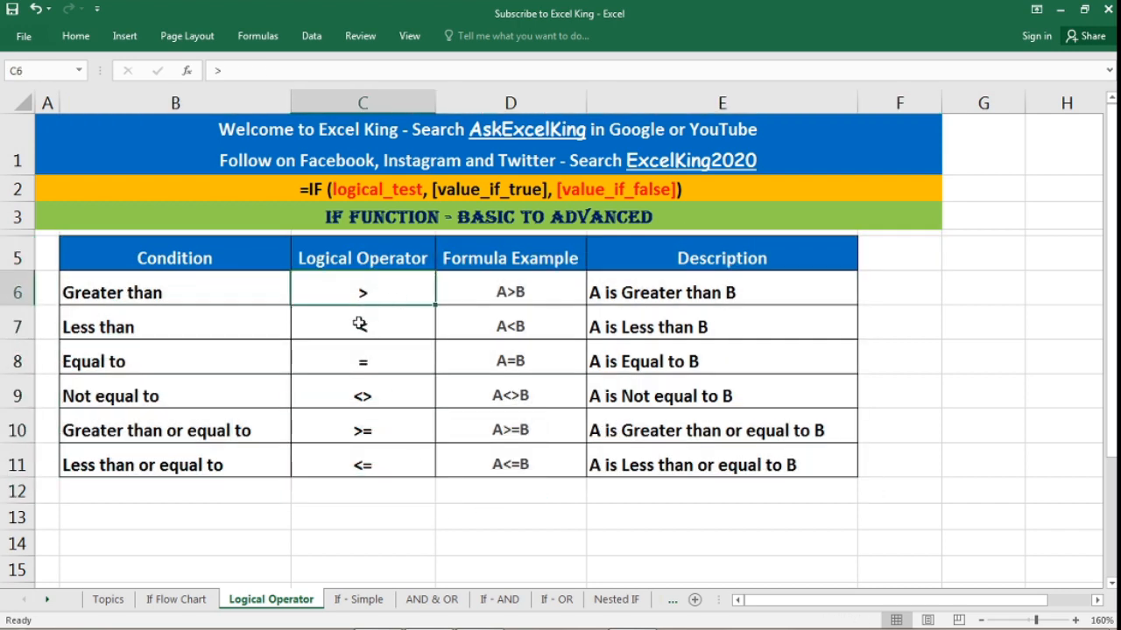
{"action": "left_click", "coordinate": [190, 332]}
{"action": "left_click", "coordinate": [402, 333]}
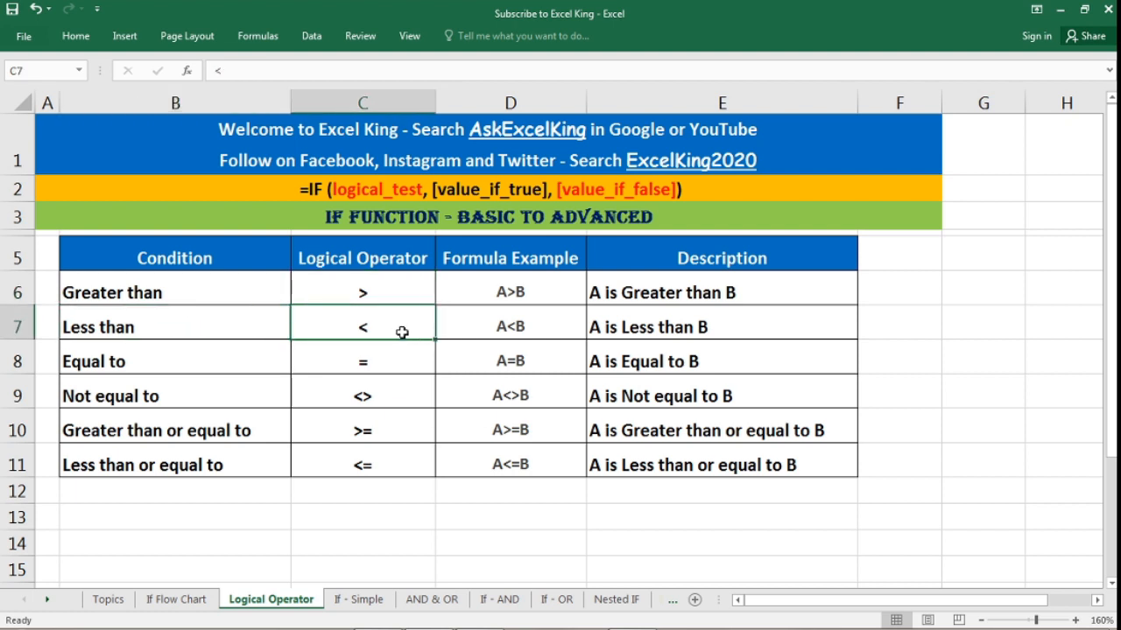
{"action": "left_click", "coordinate": [414, 357]}
{"action": "left_click", "coordinate": [416, 411]}
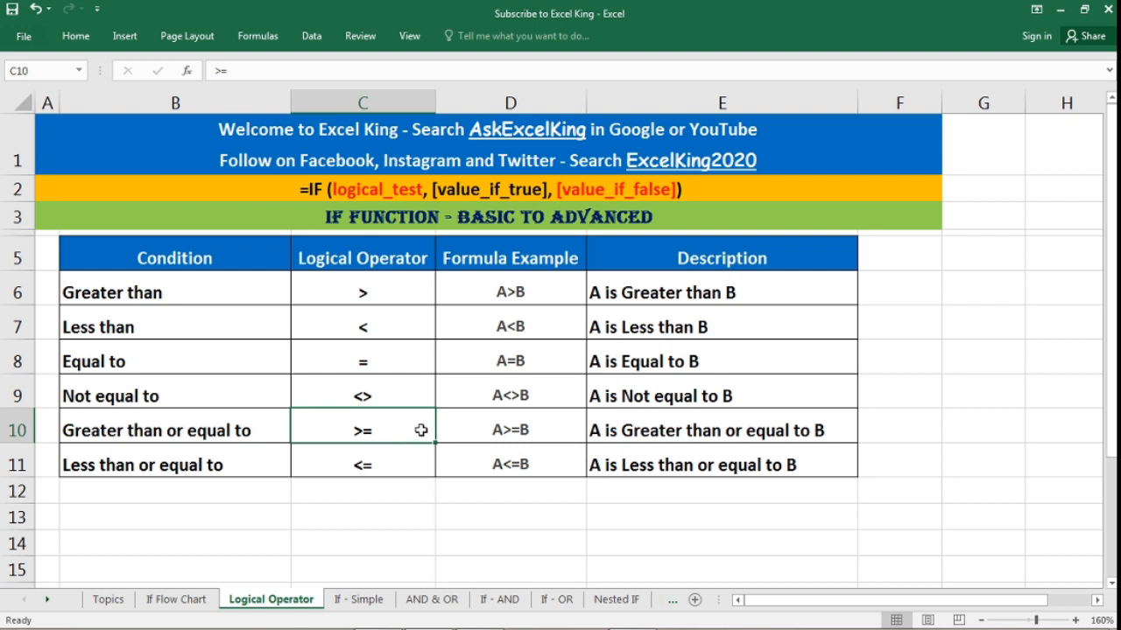
{"action": "left_click", "coordinate": [410, 465]}
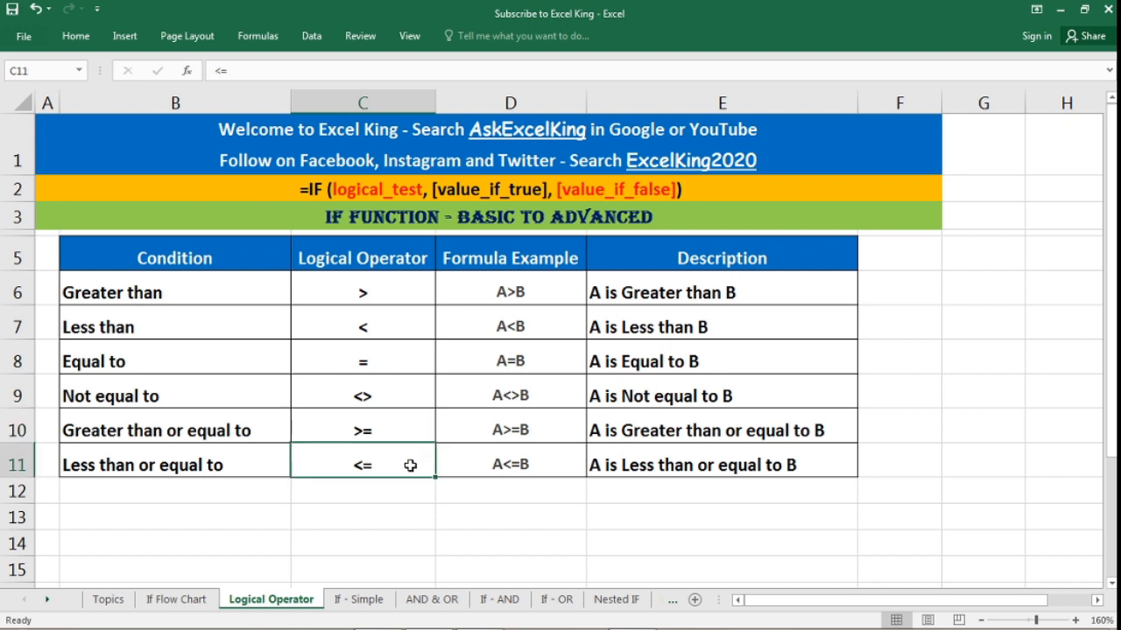
Read each formula example in D6:D11 together with its description in column E
{"action": "left_click", "coordinate": [556, 289]}
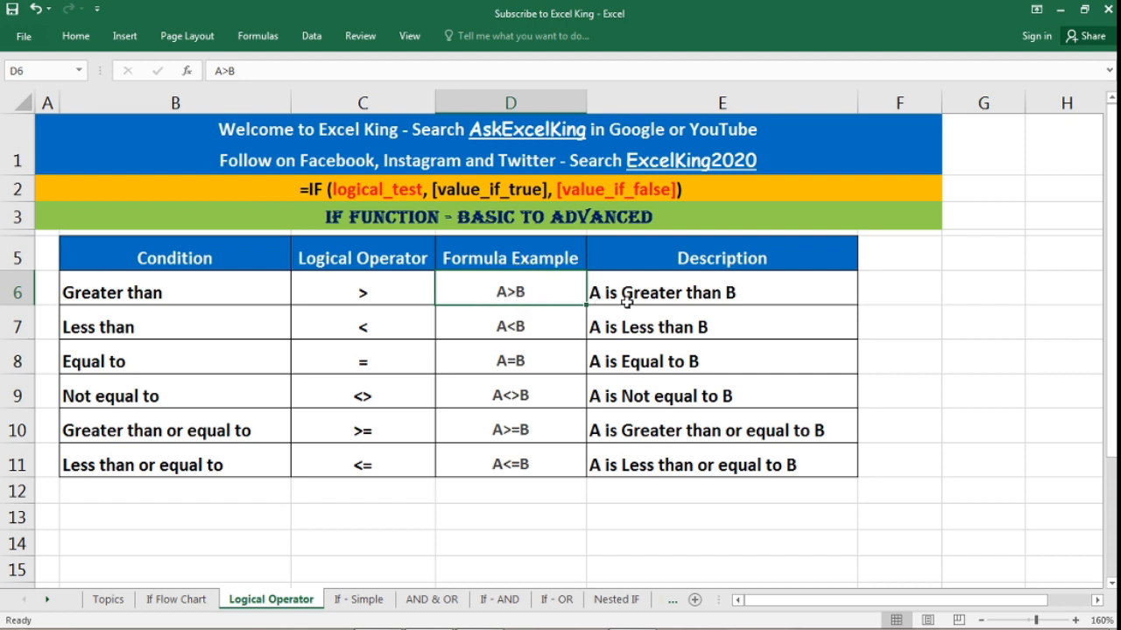
{"action": "left_click", "coordinate": [561, 322]}
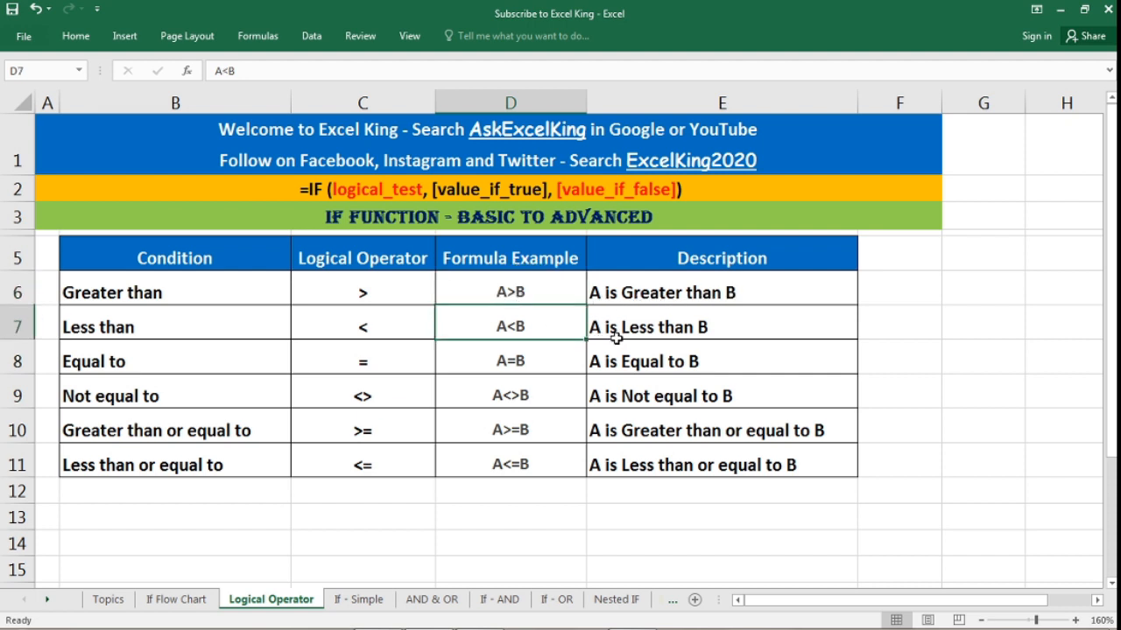
{"action": "left_click", "coordinate": [547, 369]}
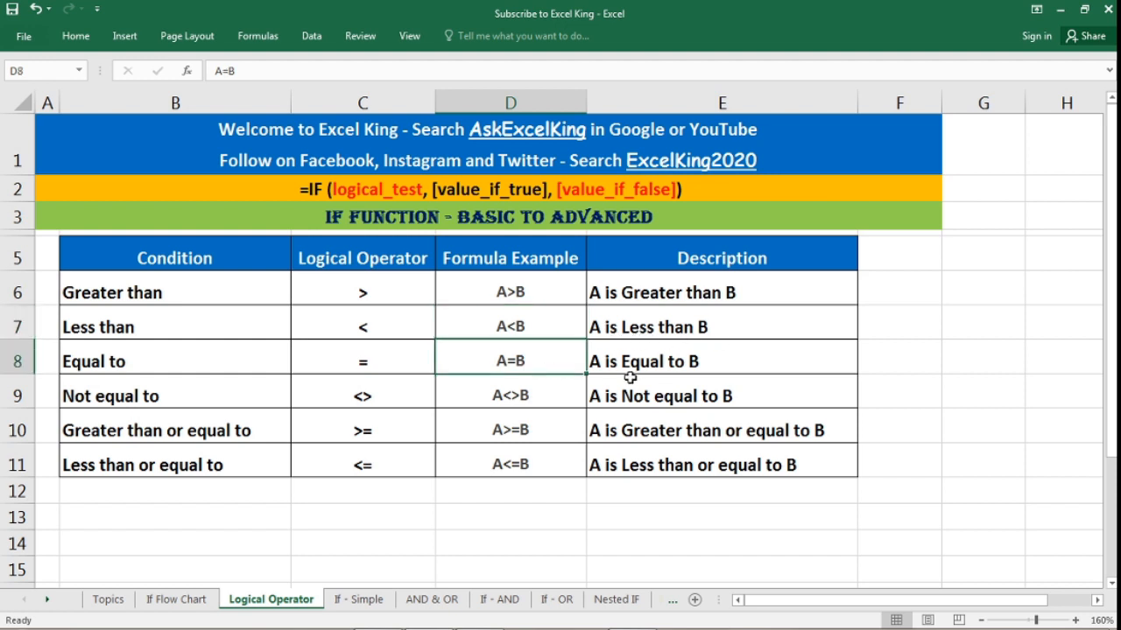
{"action": "left_click", "coordinate": [553, 396]}
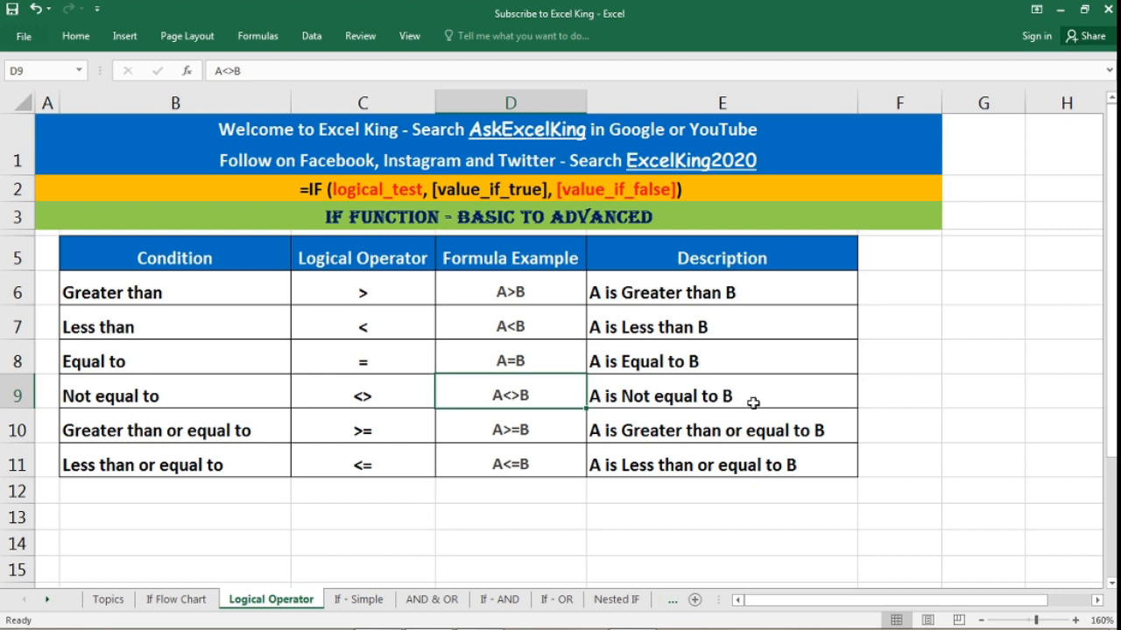
{"action": "left_click", "coordinate": [566, 434]}
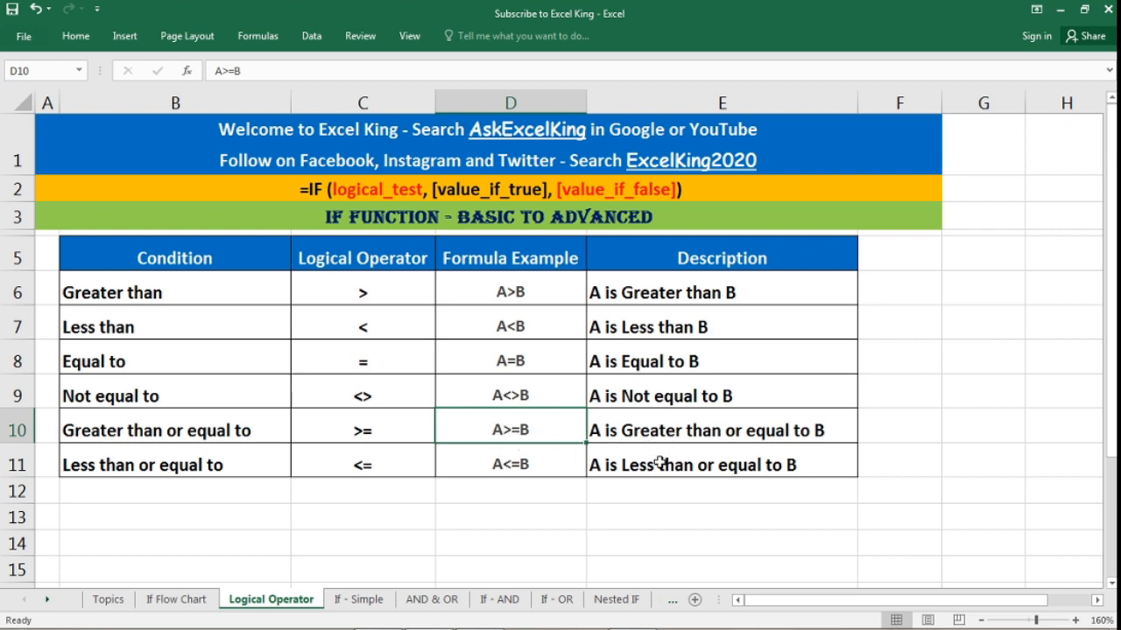
{"action": "left_click", "coordinate": [614, 472]}
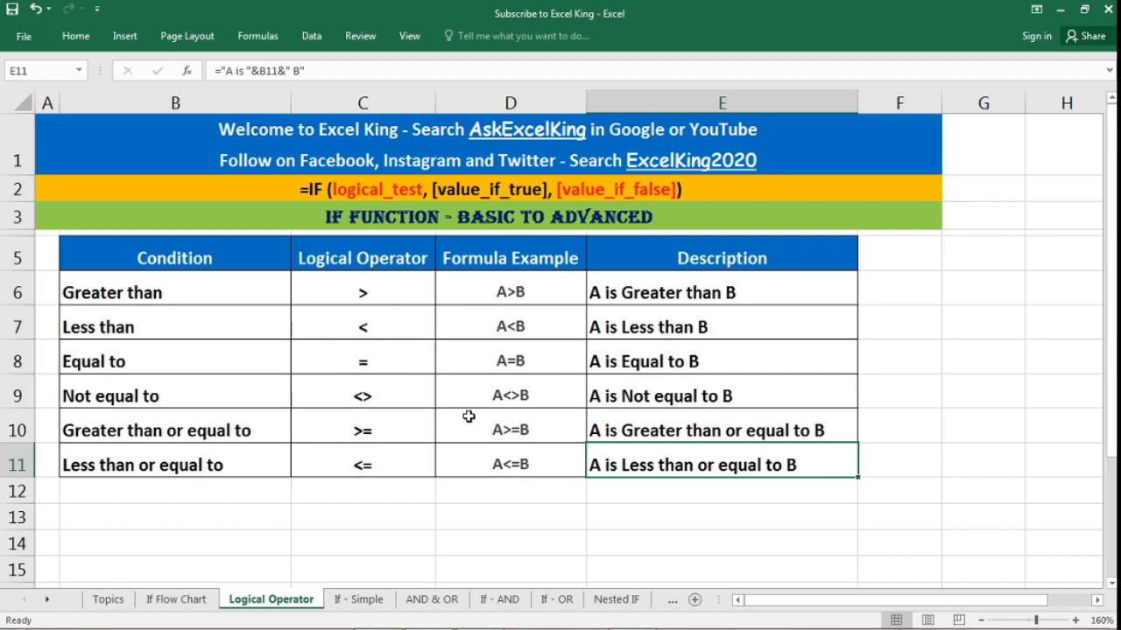
Review the operator symbols in C6:C11 and the whole operator table B5:E11
{"action": "left_click_drag", "start_coordinate": [371, 288], "coordinate": [380, 463]}
{"action": "left_click_drag", "start_coordinate": [389, 298], "coordinate": [368, 464]}
{"action": "left_click_drag", "start_coordinate": [234, 260], "coordinate": [678, 458]}
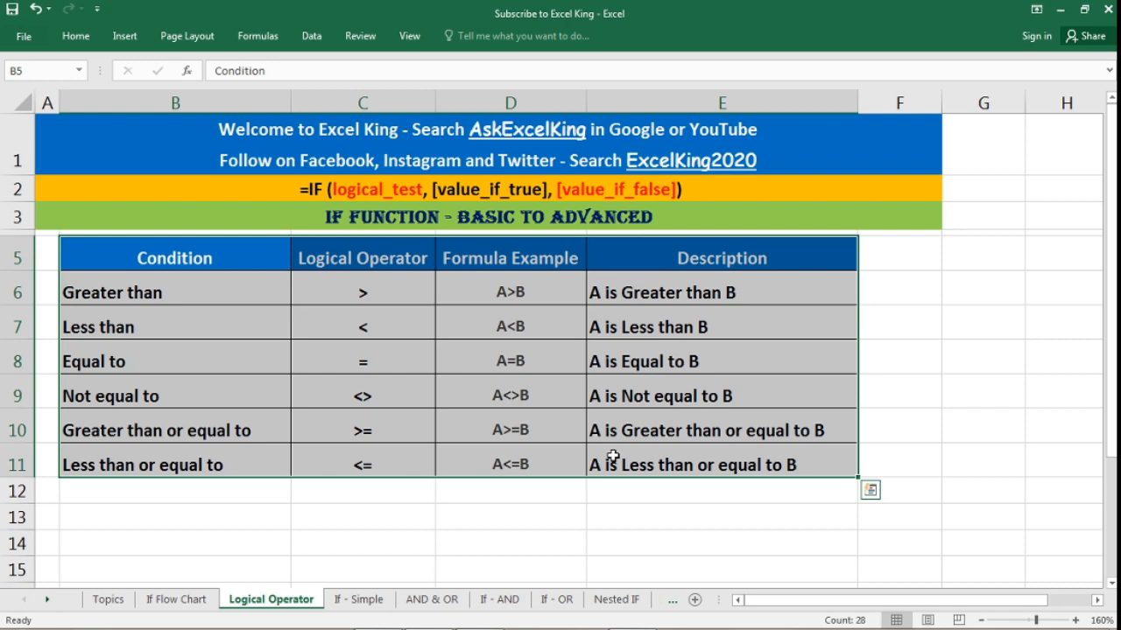
Open the If - Simple sheet, examine the sales person, sales and target result columns, and select cell C6
{"action": "left_click", "coordinate": [362, 600]}
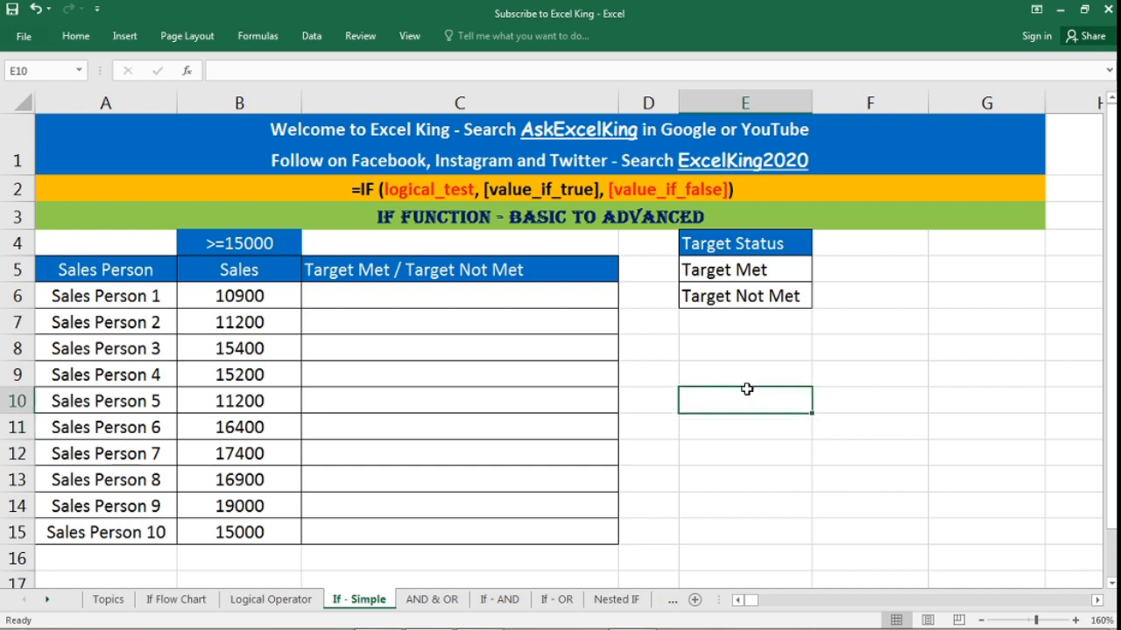
{"action": "left_click_drag", "start_coordinate": [130, 295], "coordinate": [141, 540]}
{"action": "left_click", "coordinate": [238, 295]}
{"action": "left_click_drag", "start_coordinate": [239, 295], "coordinate": [249, 533]}
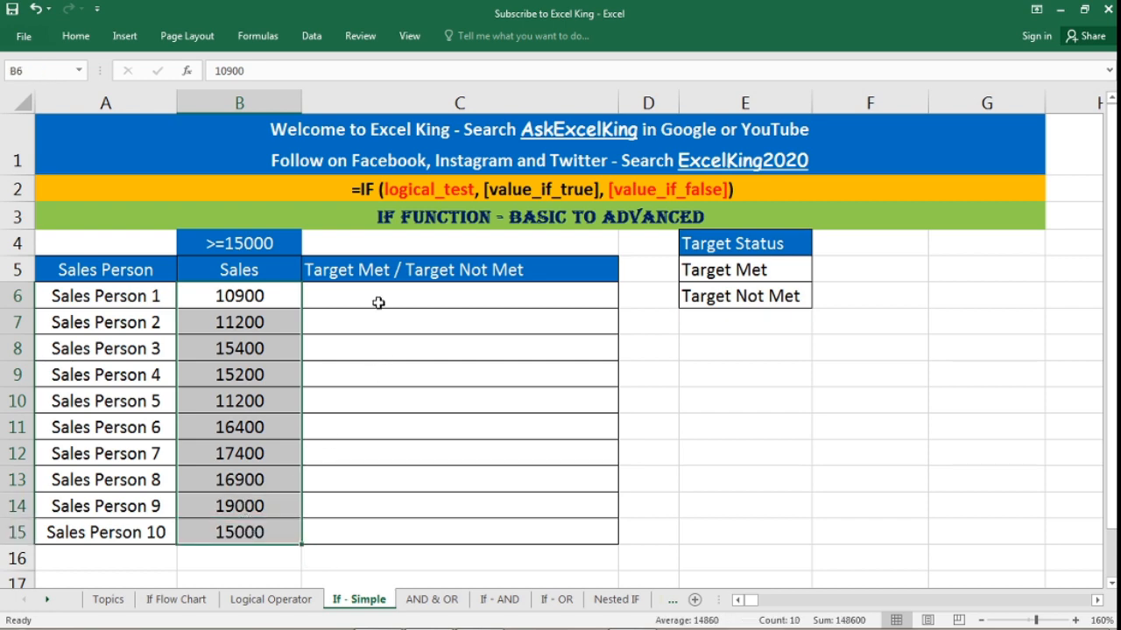
{"action": "left_click_drag", "start_coordinate": [377, 302], "coordinate": [385, 537]}
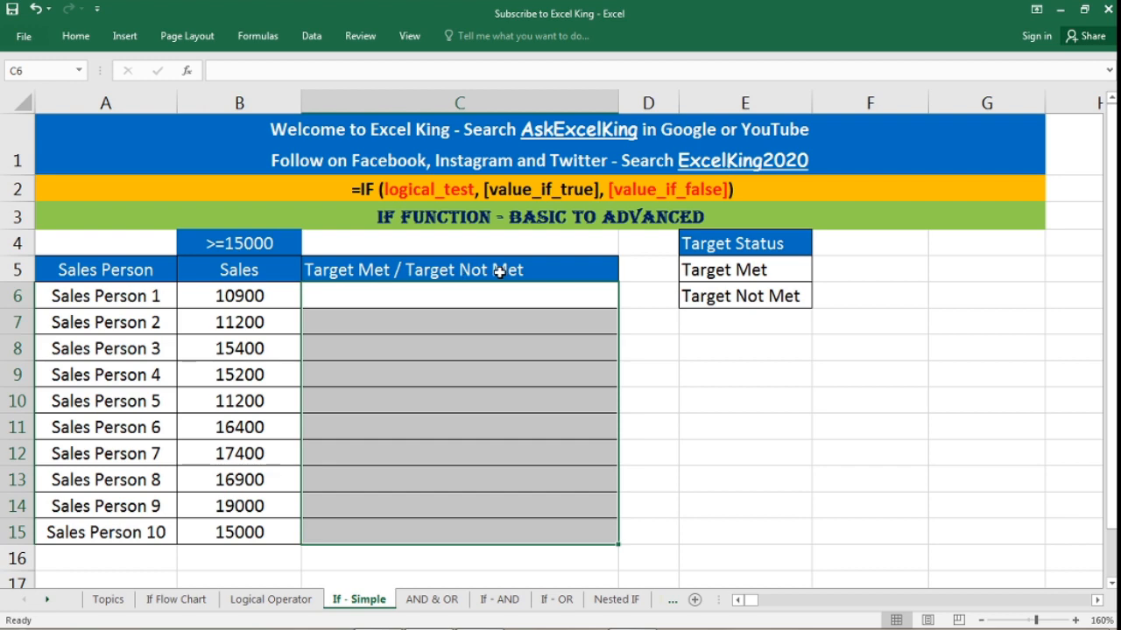
{"action": "left_click", "coordinate": [413, 299]}
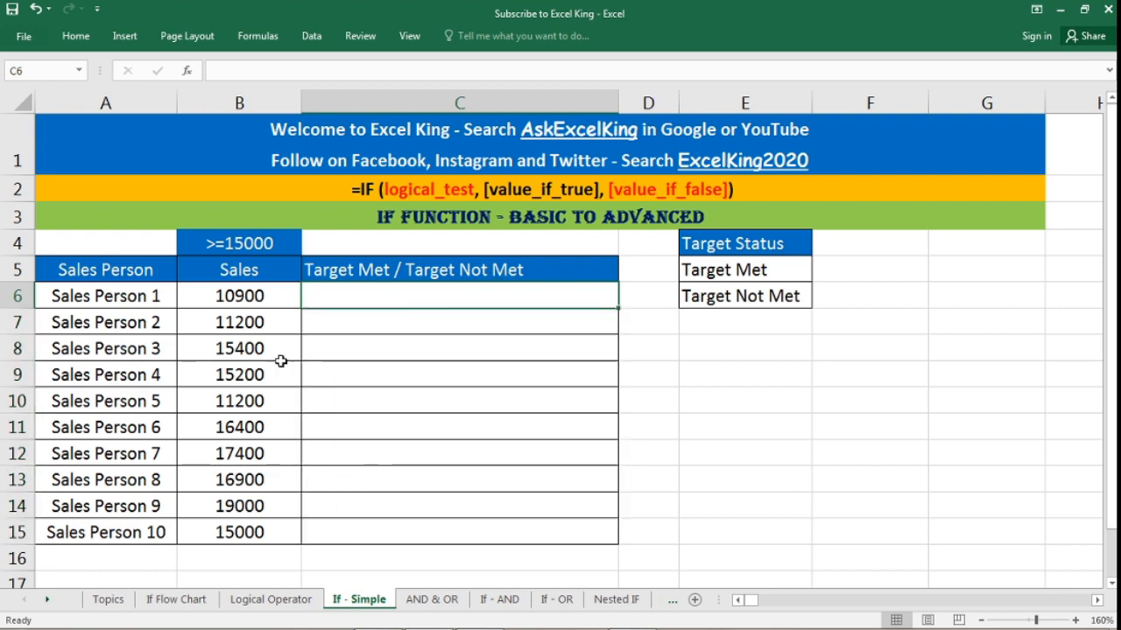
Examine the >=15000 condition in B4, sample sales values, the sales persons in A6:A15 and the result range C6:C15
{"action": "left_click", "coordinate": [453, 339]}
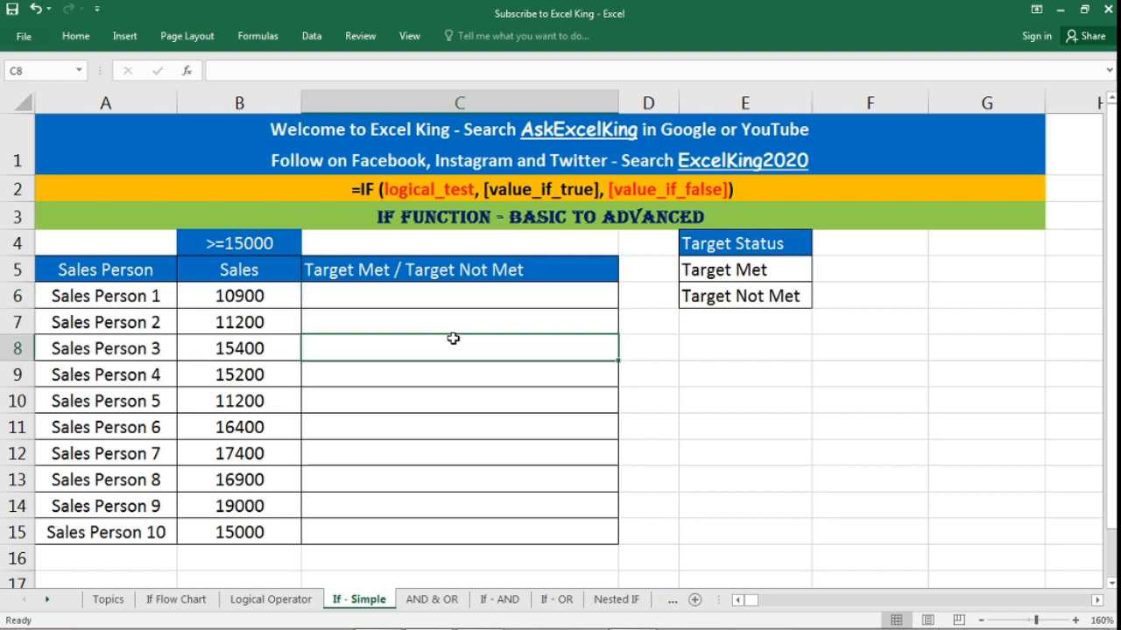
{"action": "left_click", "coordinate": [414, 296]}
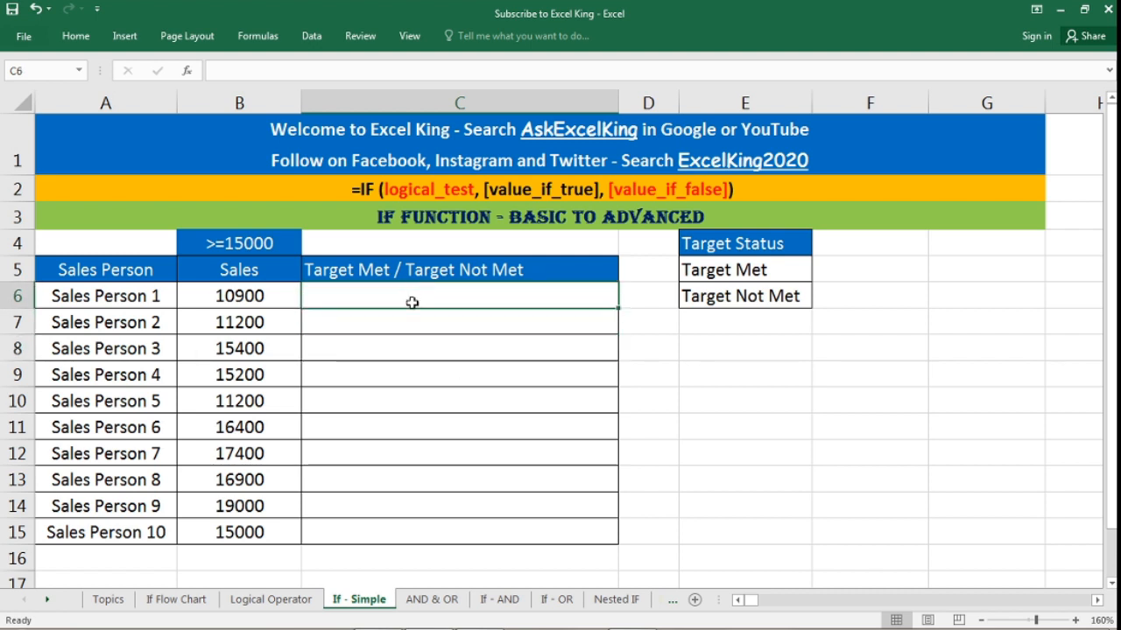
{"action": "left_click", "coordinate": [96, 302]}
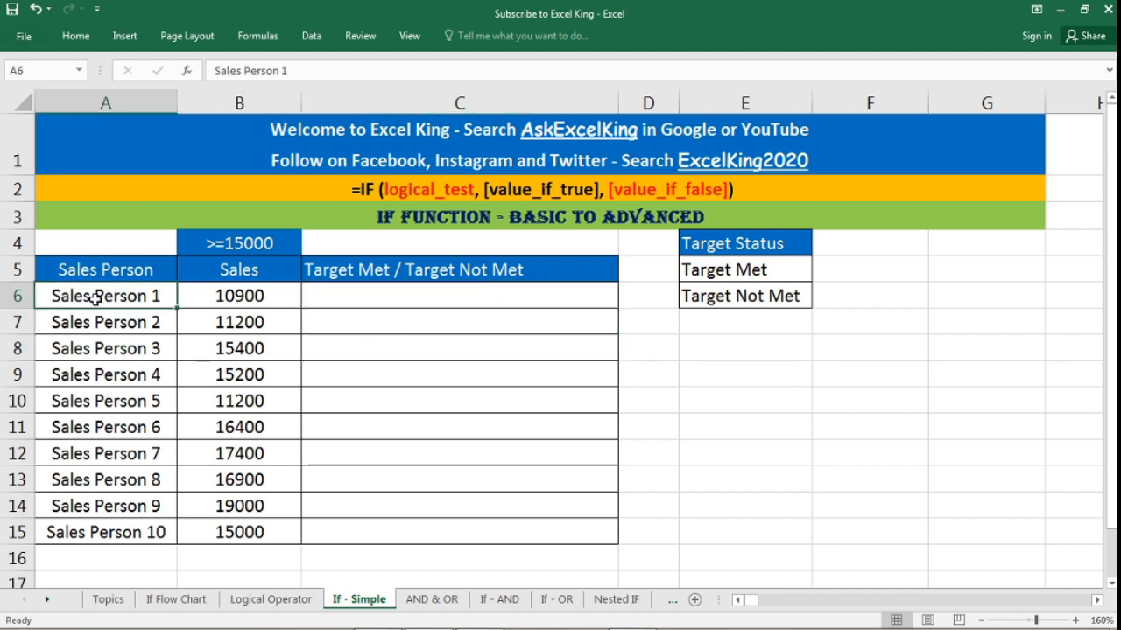
{"action": "left_click", "coordinate": [254, 249]}
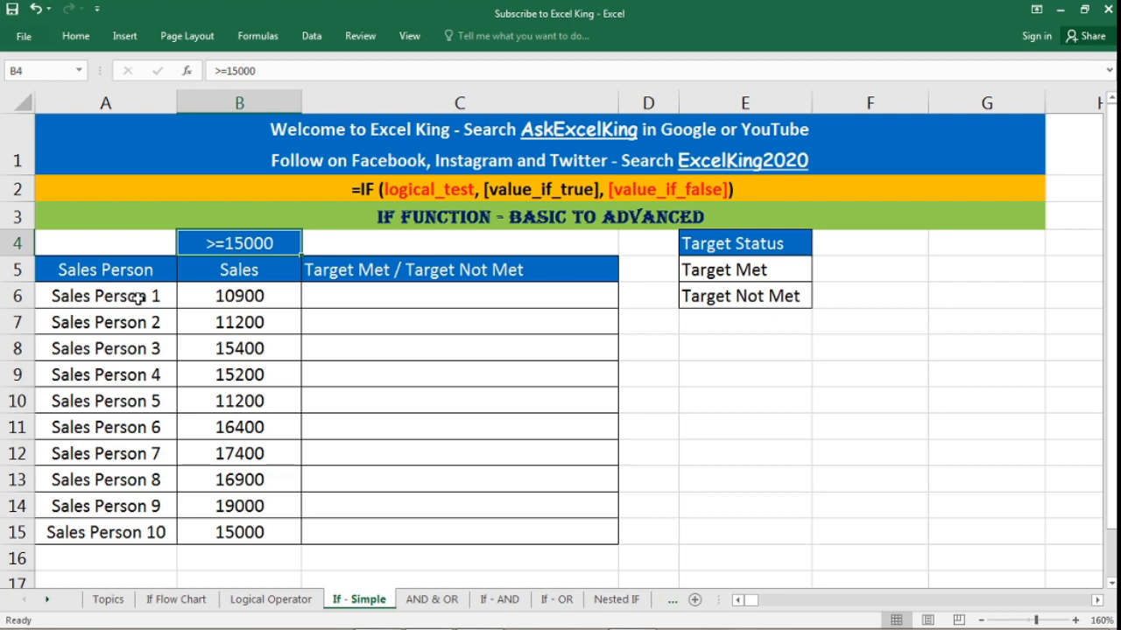
{"action": "left_click", "coordinate": [247, 358]}
{"action": "left_click", "coordinate": [261, 408]}
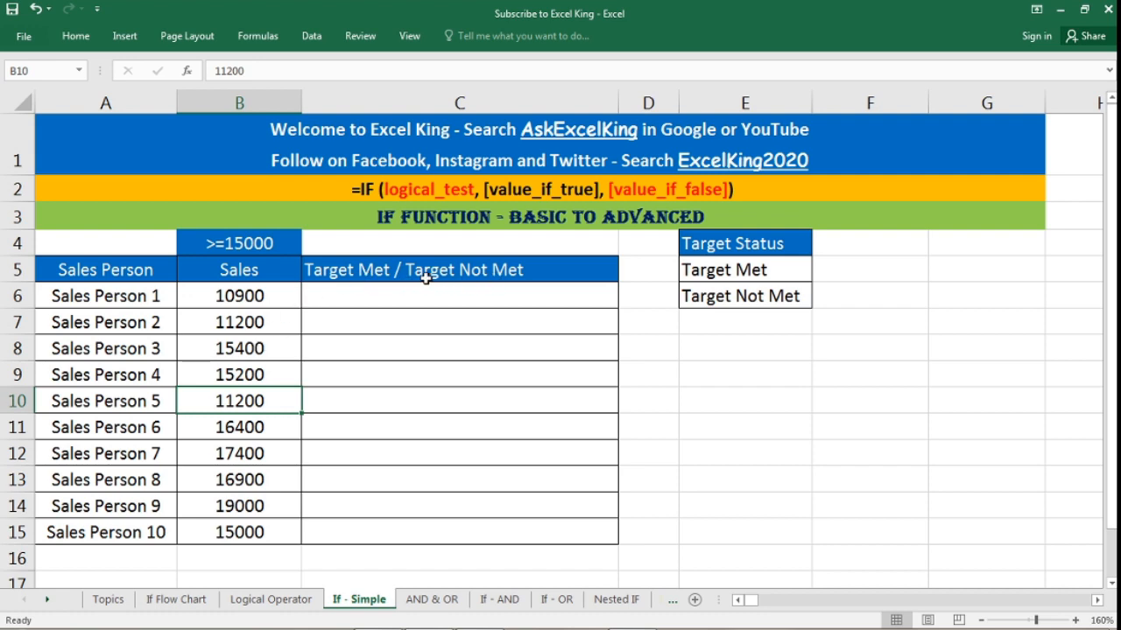
{"action": "left_click_drag", "start_coordinate": [492, 306], "coordinate": [493, 533]}
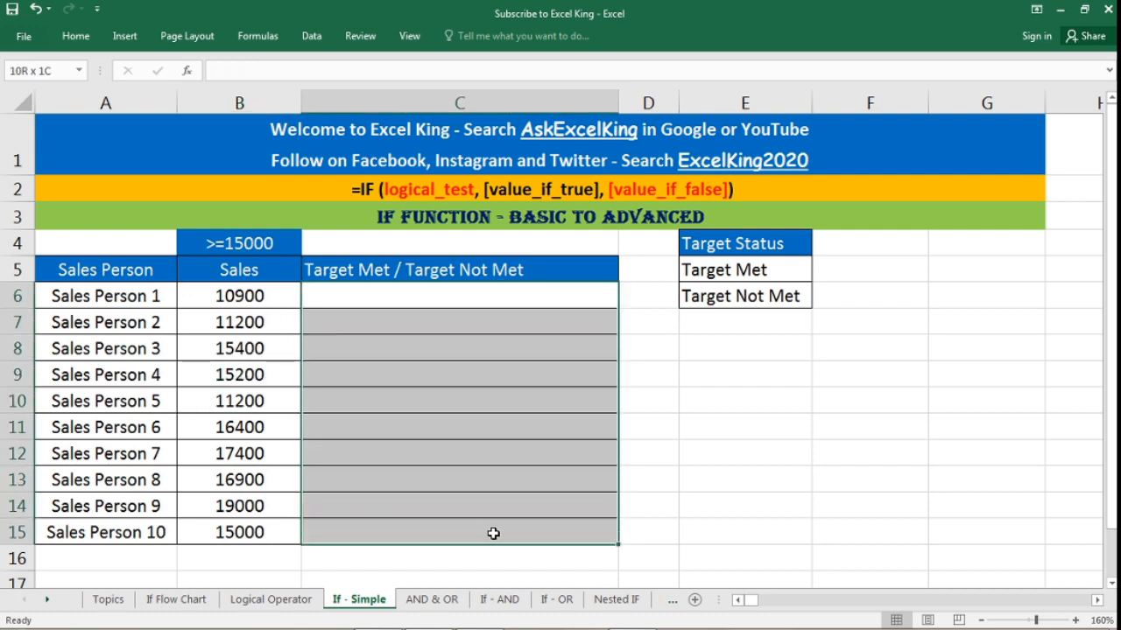
{"action": "left_click", "coordinate": [103, 296]}
{"action": "left_click_drag", "start_coordinate": [103, 296], "coordinate": [92, 532]}
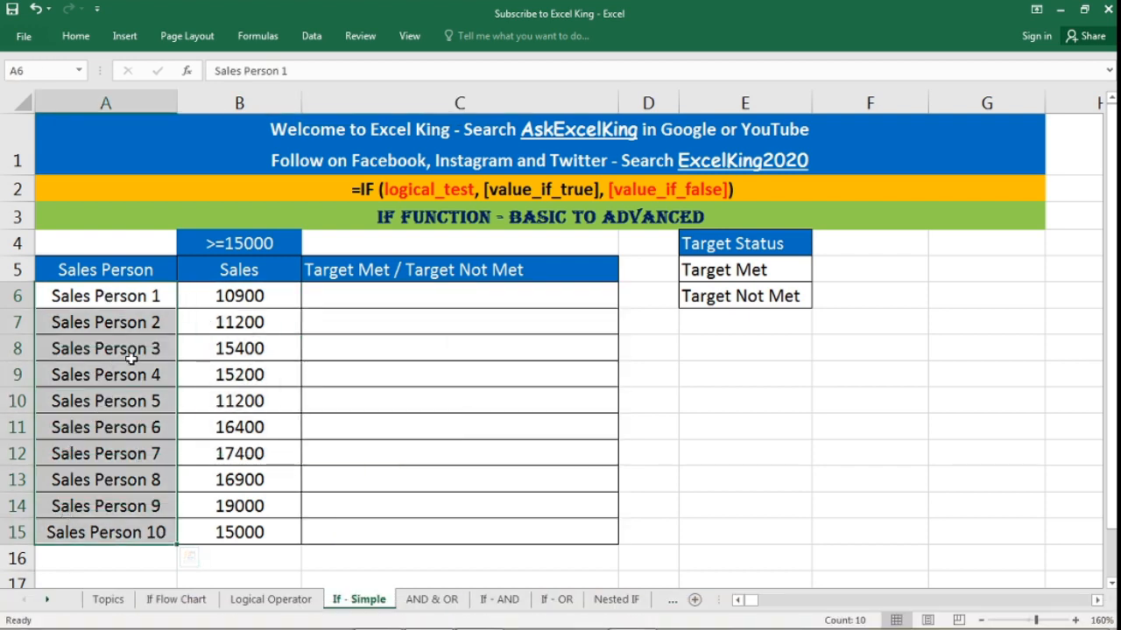
{"action": "left_click_drag", "start_coordinate": [340, 296], "coordinate": [370, 535]}
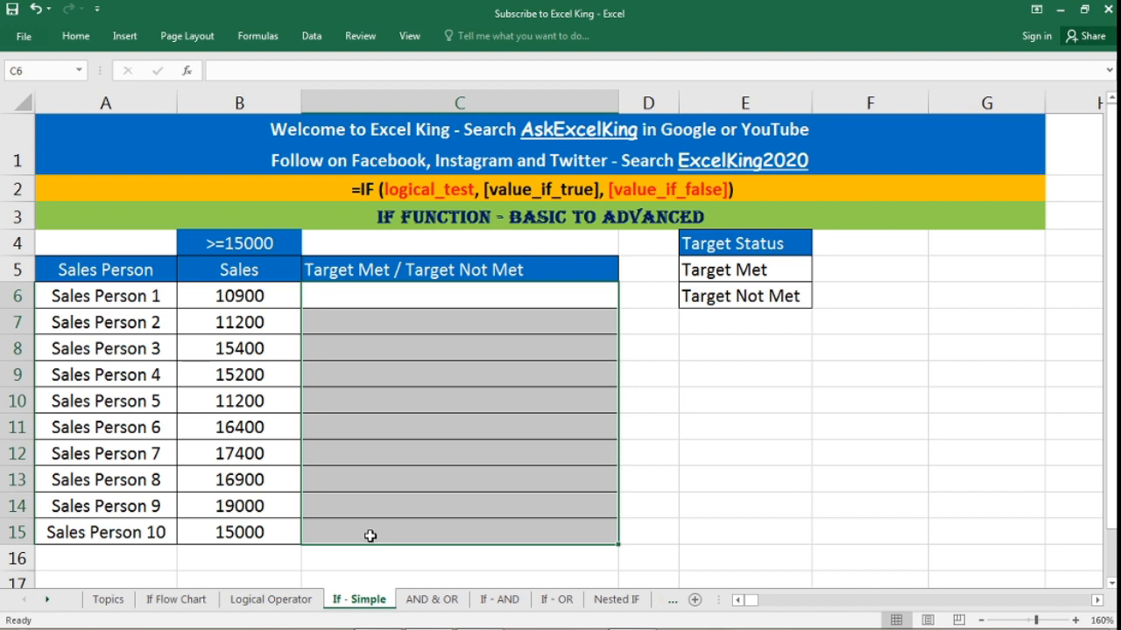
{"action": "left_click", "coordinate": [392, 298]}
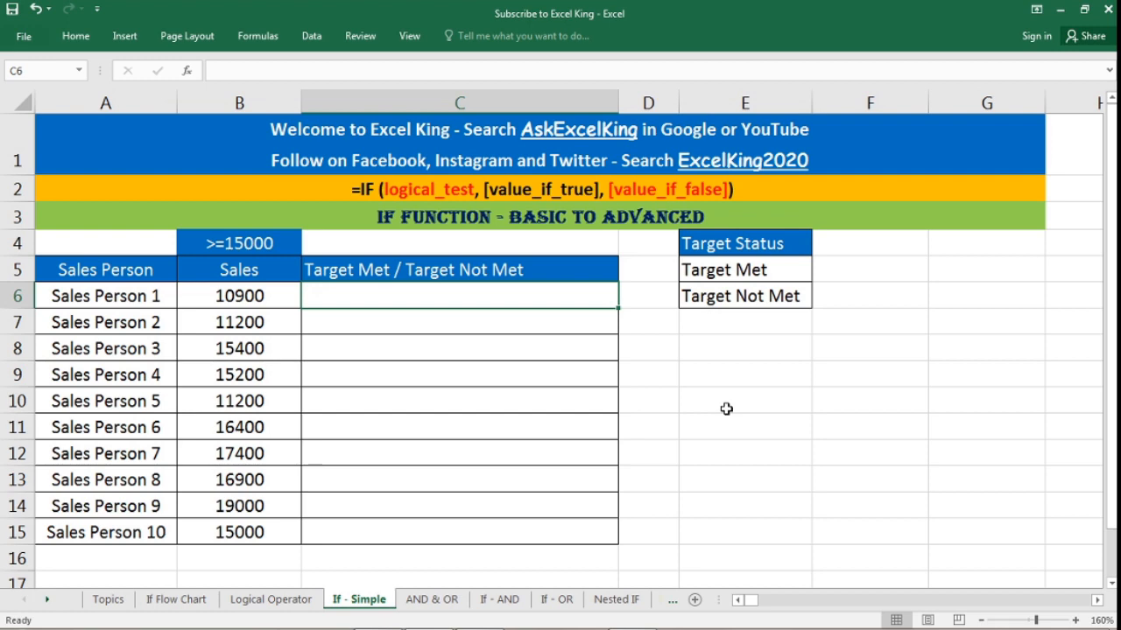
{"action": "type", "text": "=if"}
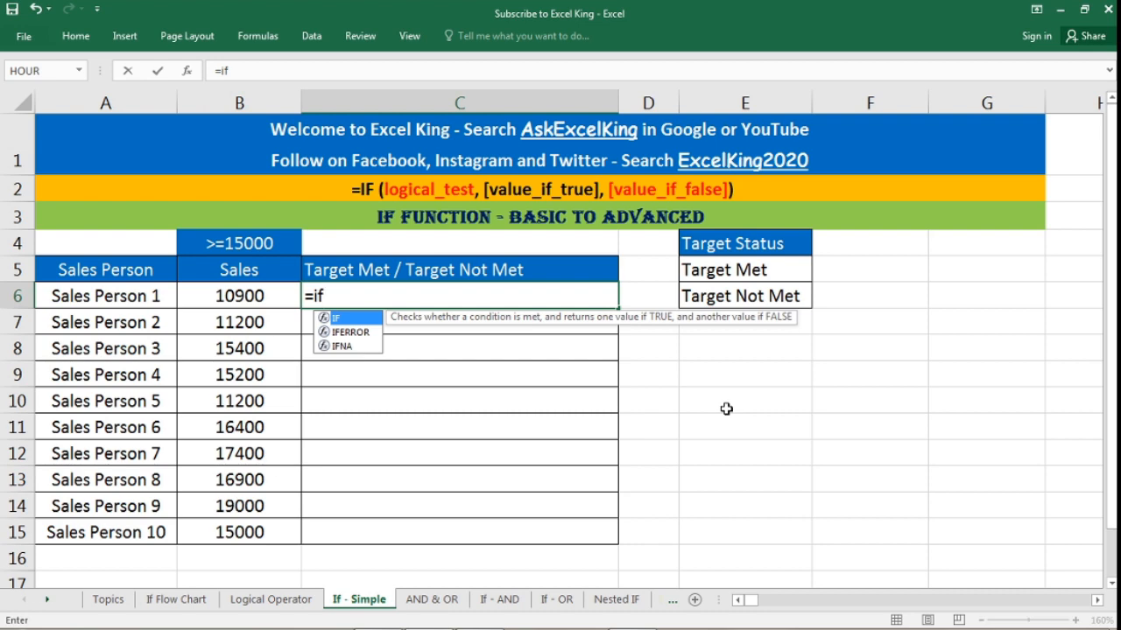
{"action": "double_click", "coordinate": [350, 321]}
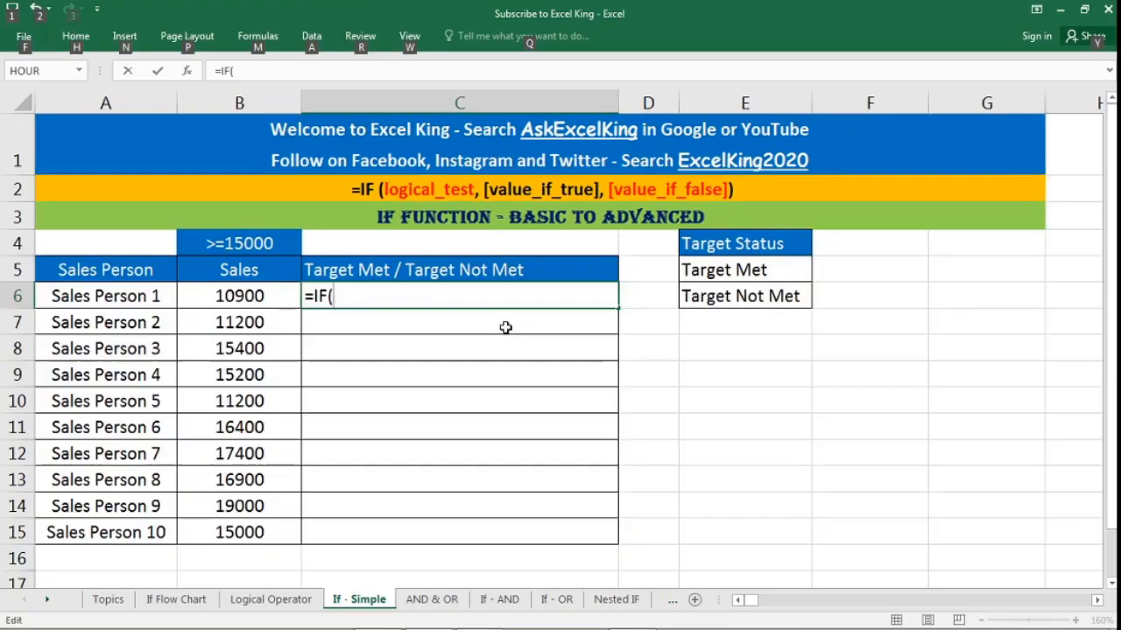
{"action": "key", "text": "alt"}
{"action": "key", "text": "alt"}
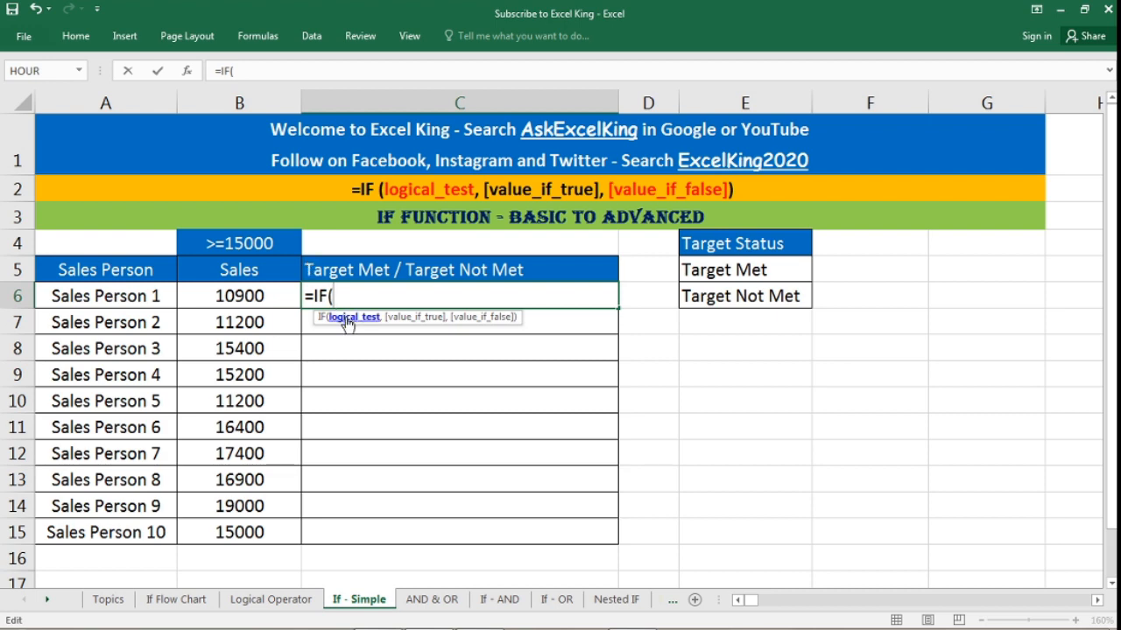
{"action": "key", "text": "Escape"}
Enter the sales target 15000 in cell E8, below the Target Status list
{"action": "left_click", "coordinate": [728, 336]}
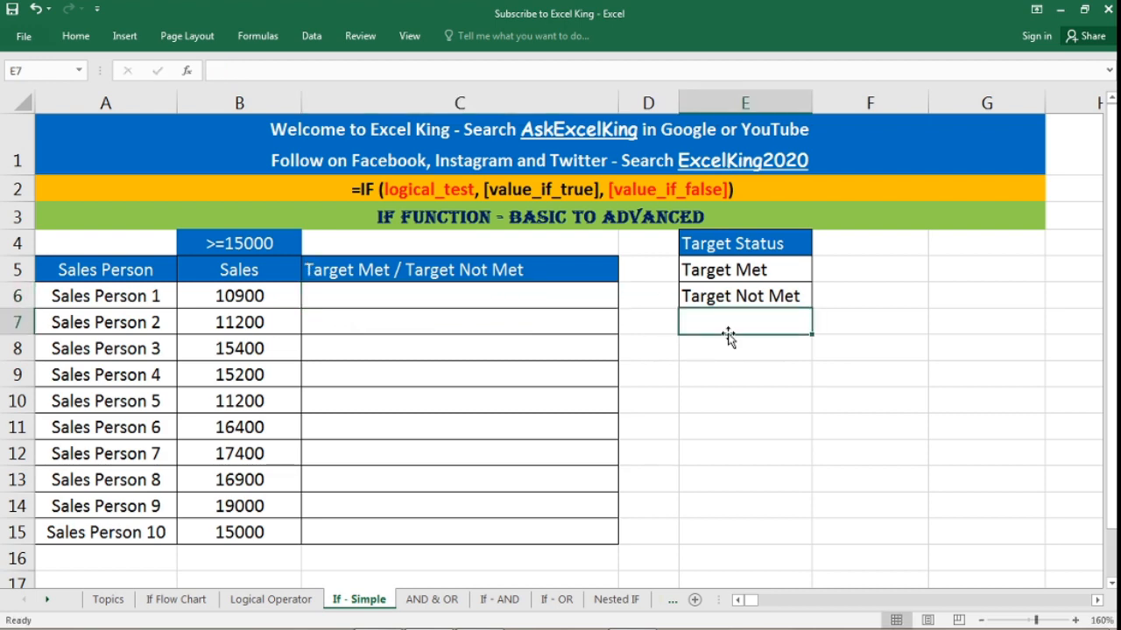
{"action": "left_click", "coordinate": [733, 345]}
{"action": "type", "text": "15"}
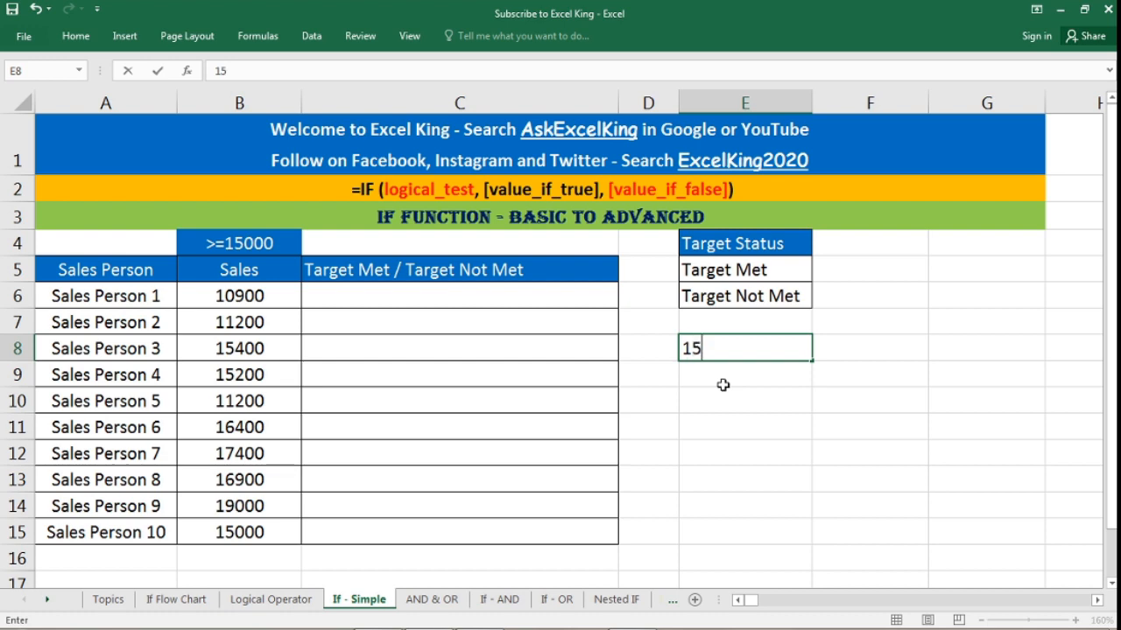
{"action": "type", "text": "000"}
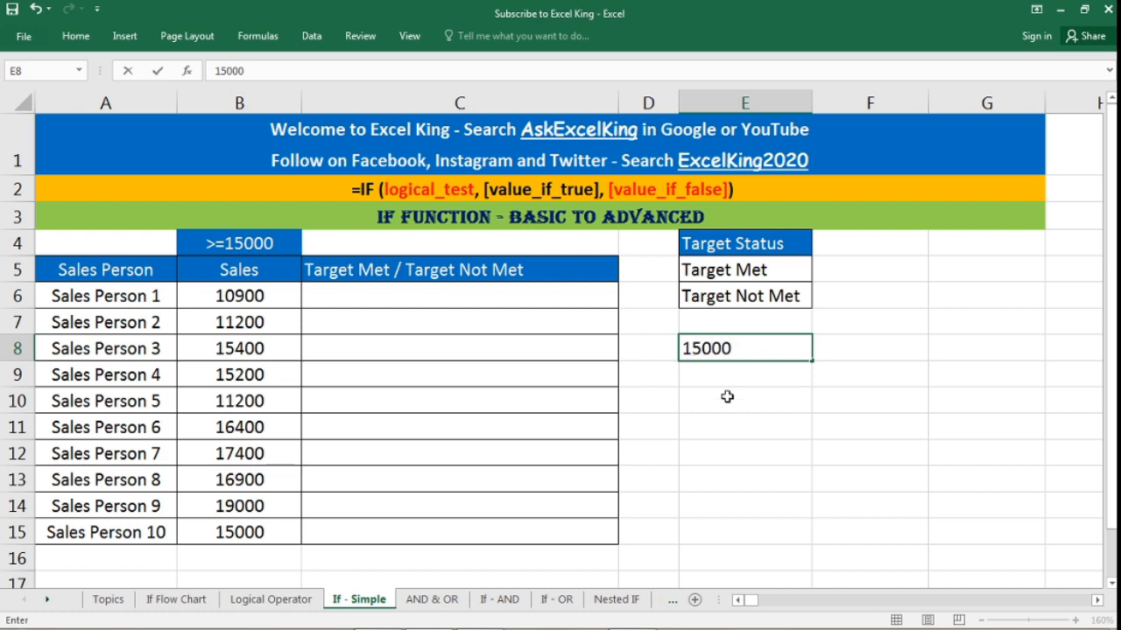
{"action": "key", "text": "Return"}
{"action": "left_click", "coordinate": [734, 347]}
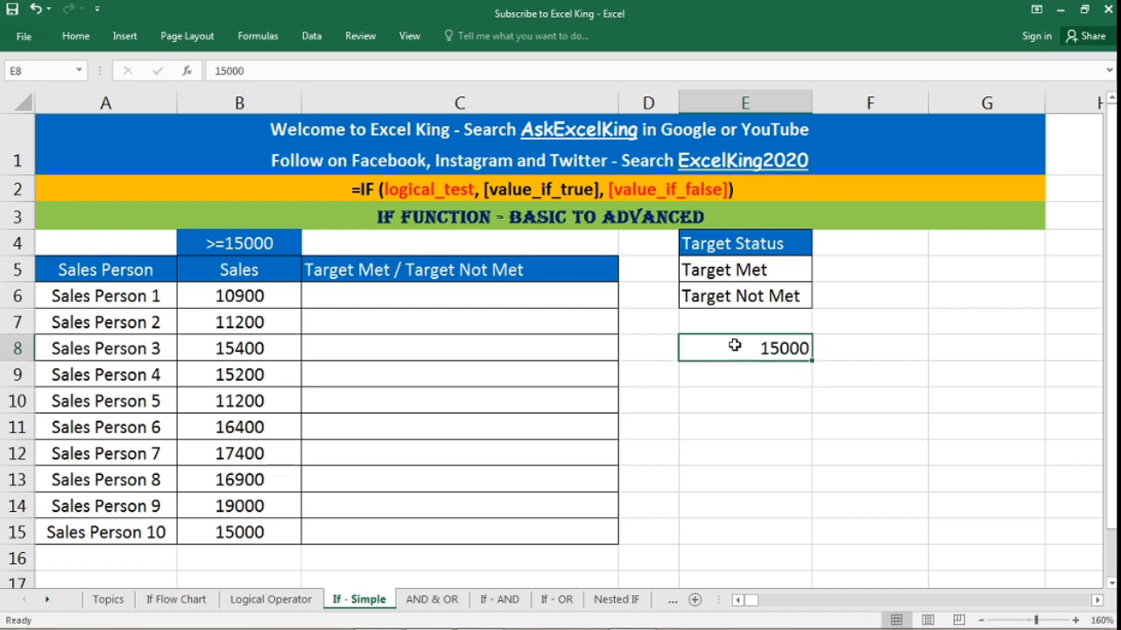
Start an IF formula in C6 with the logical test B6>=15000
{"action": "left_click", "coordinate": [456, 300]}
{"action": "type", "text": "=if"}
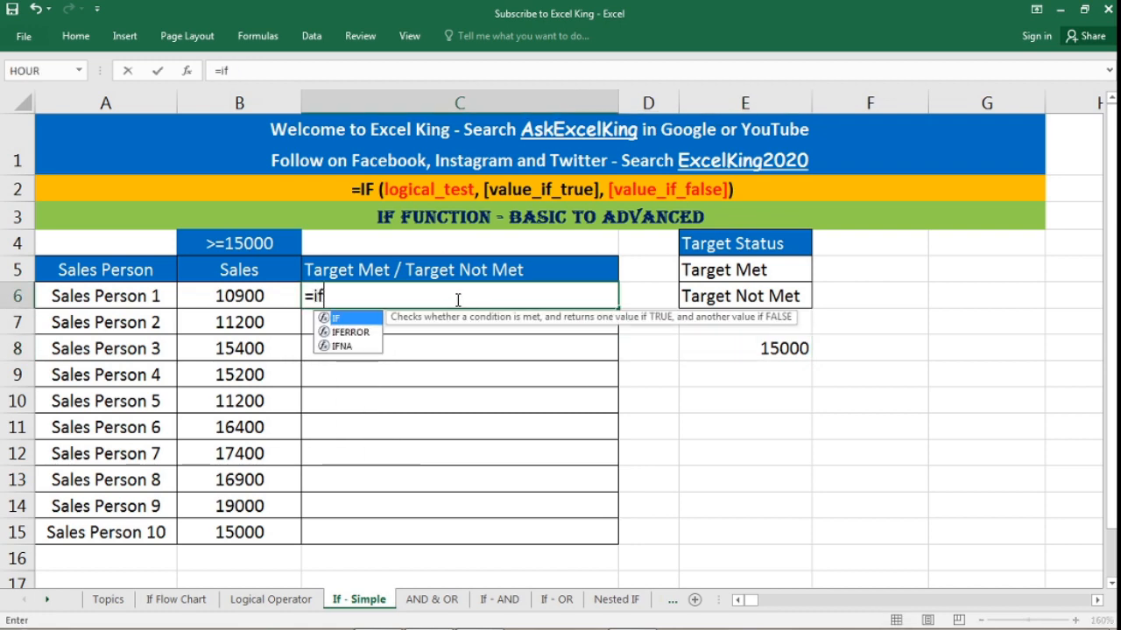
{"action": "key", "text": "Tab"}
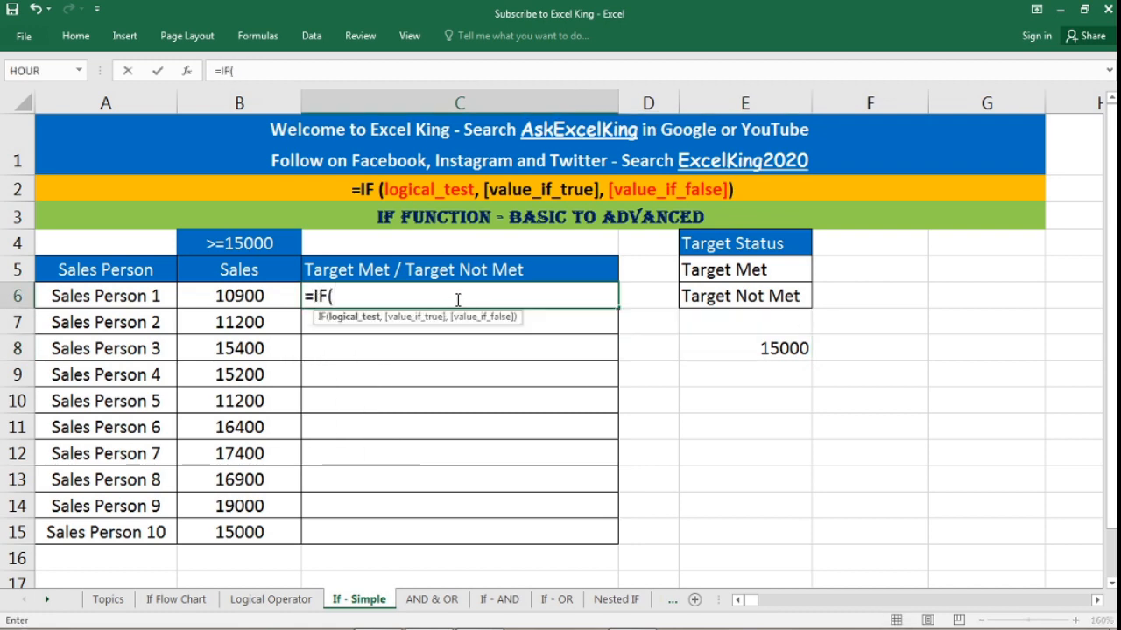
{"action": "left_click", "coordinate": [263, 296]}
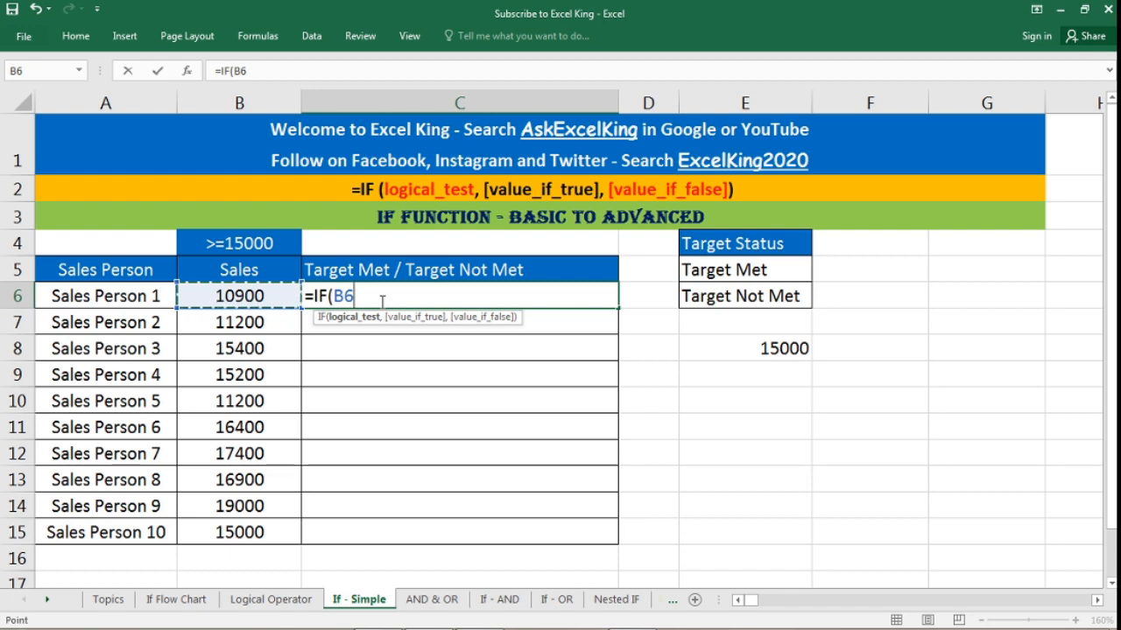
{"action": "type", "text": ">"}
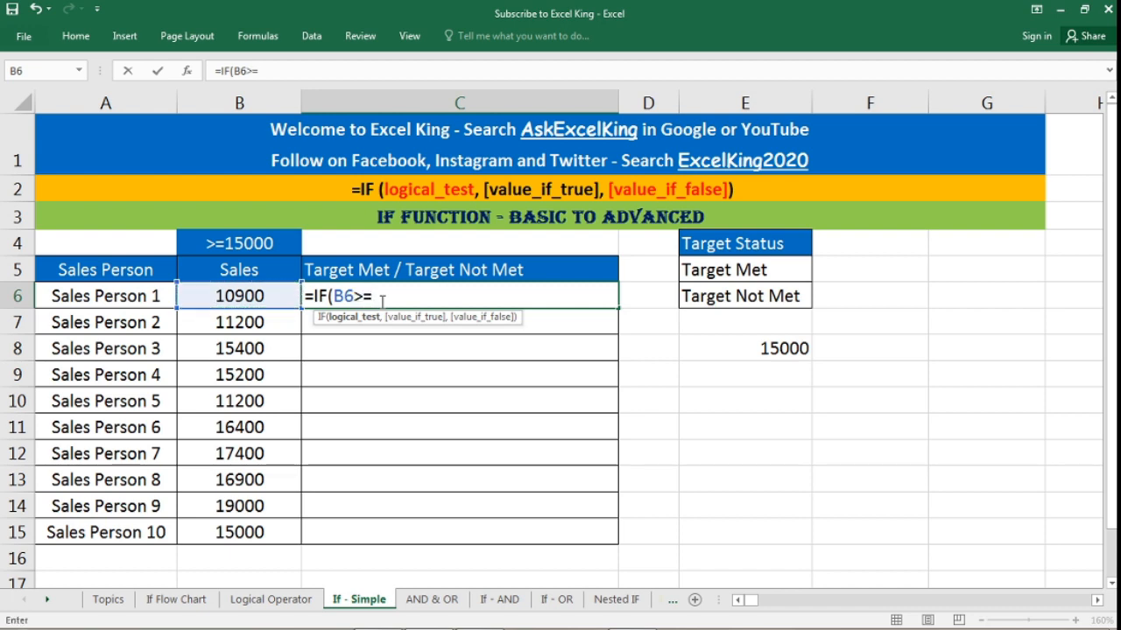
{"action": "type", "text": "=15000"}
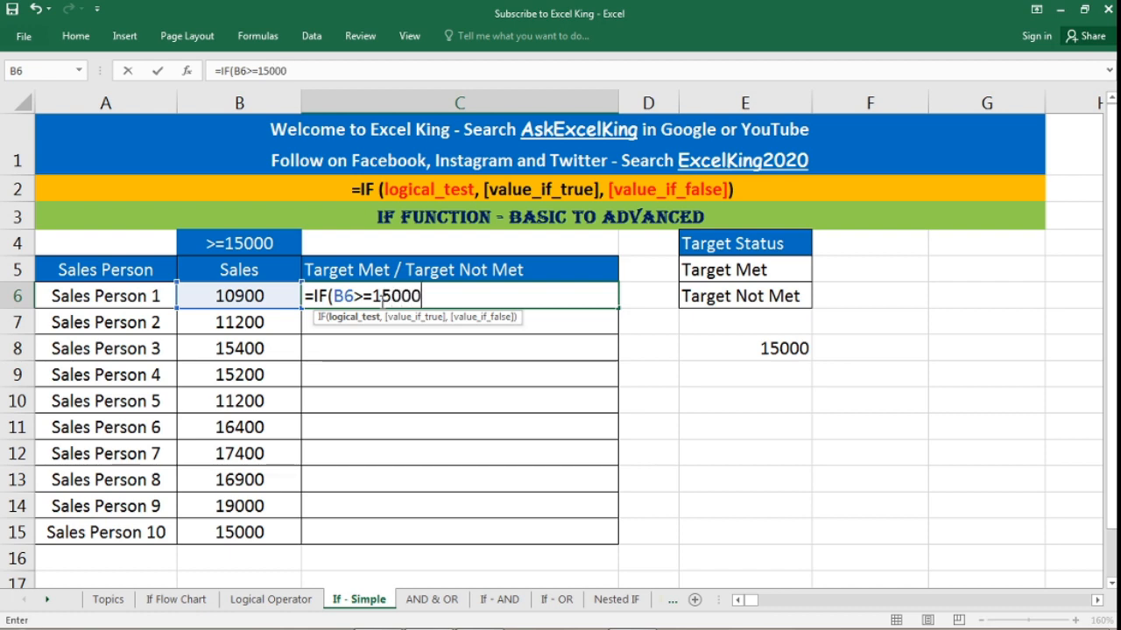
Replace the typed 15000 in the logical test with the absolute reference $E$8
{"action": "key", "text": "BackSpace"}
{"action": "key", "text": "BackSpace"}
{"action": "key", "text": "BackSpace"}
{"action": "key", "text": "BackSpace"}
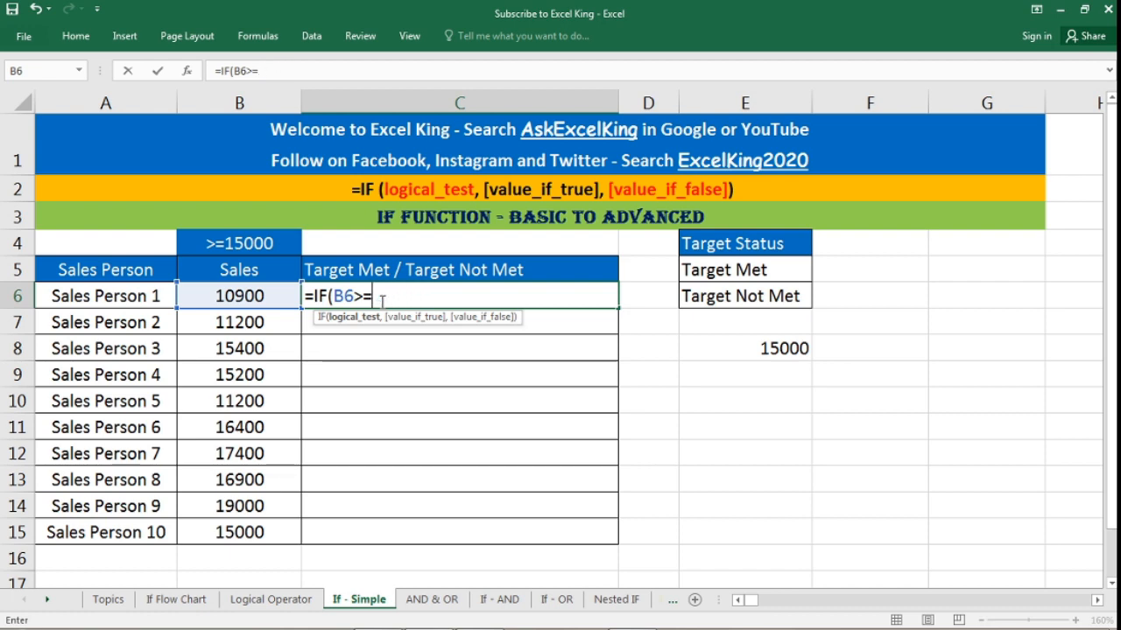
{"action": "left_click", "coordinate": [782, 347]}
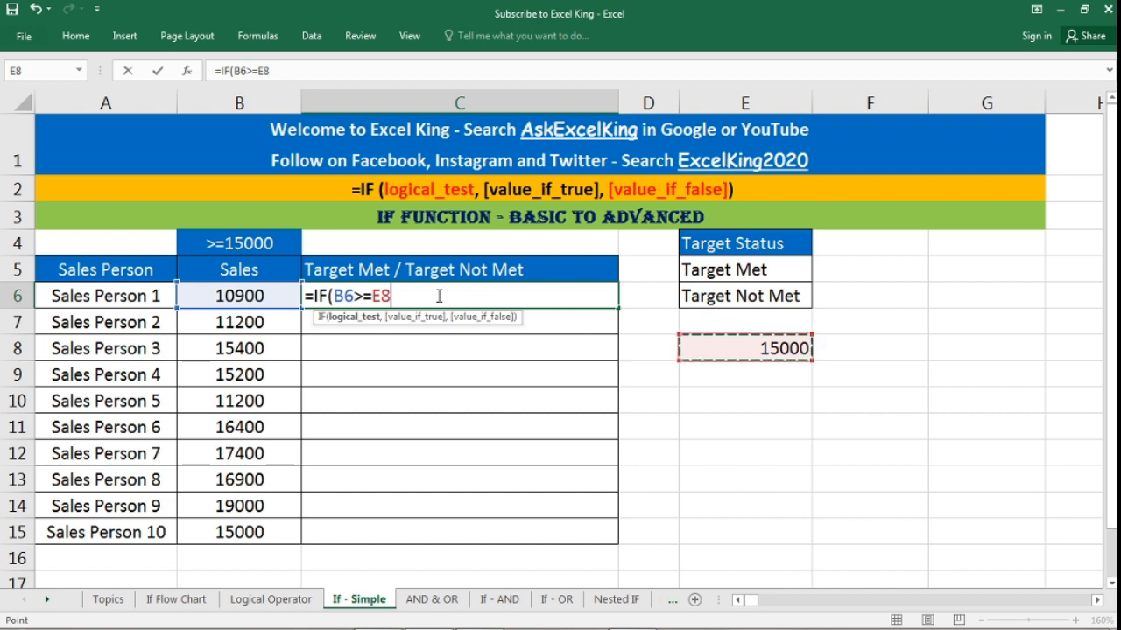
{"action": "key", "text": "F4"}
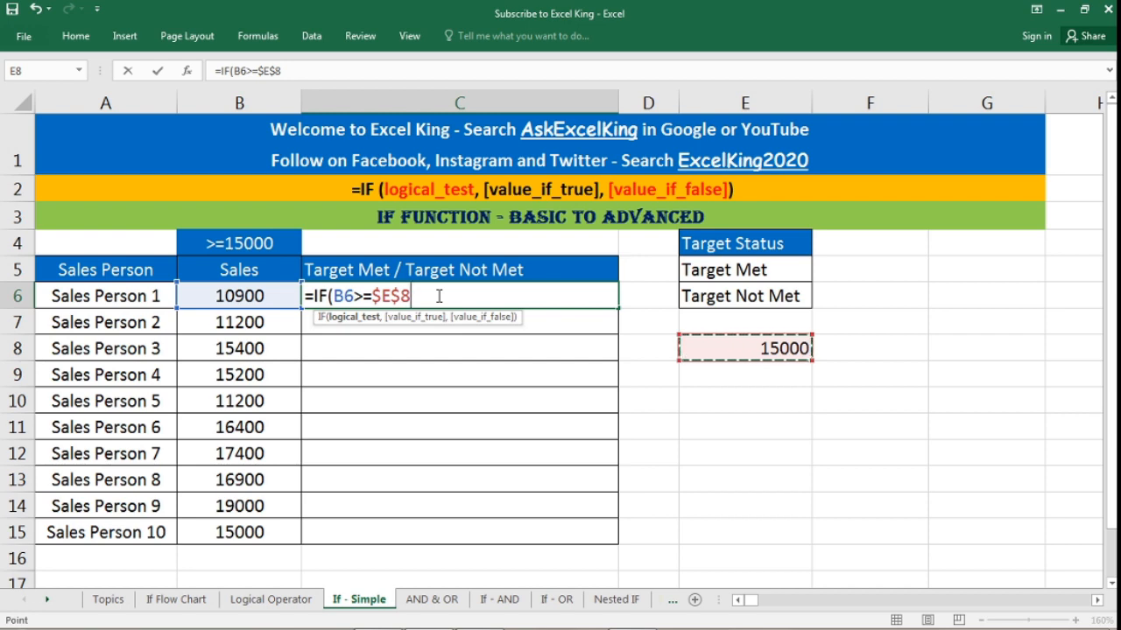
Set the formula's value_if_true argument to the absolute reference $E$5 instead of typed text
{"action": "type", "text": ",\"Tr"}
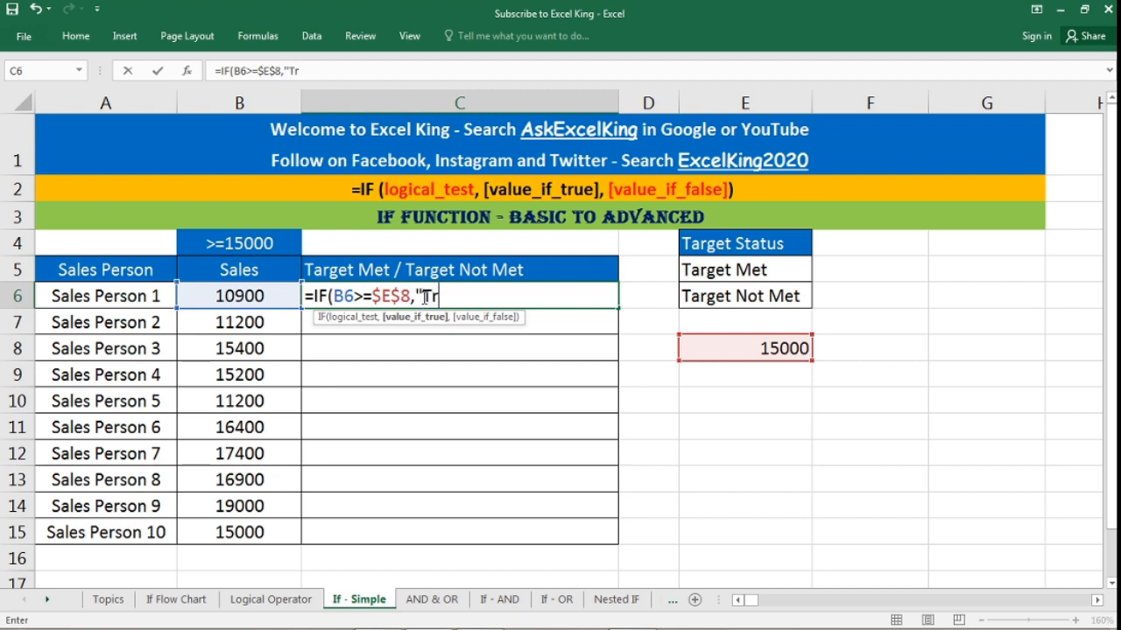
{"action": "key", "text": "BackSpace"}
{"action": "type", "text": "arget"}
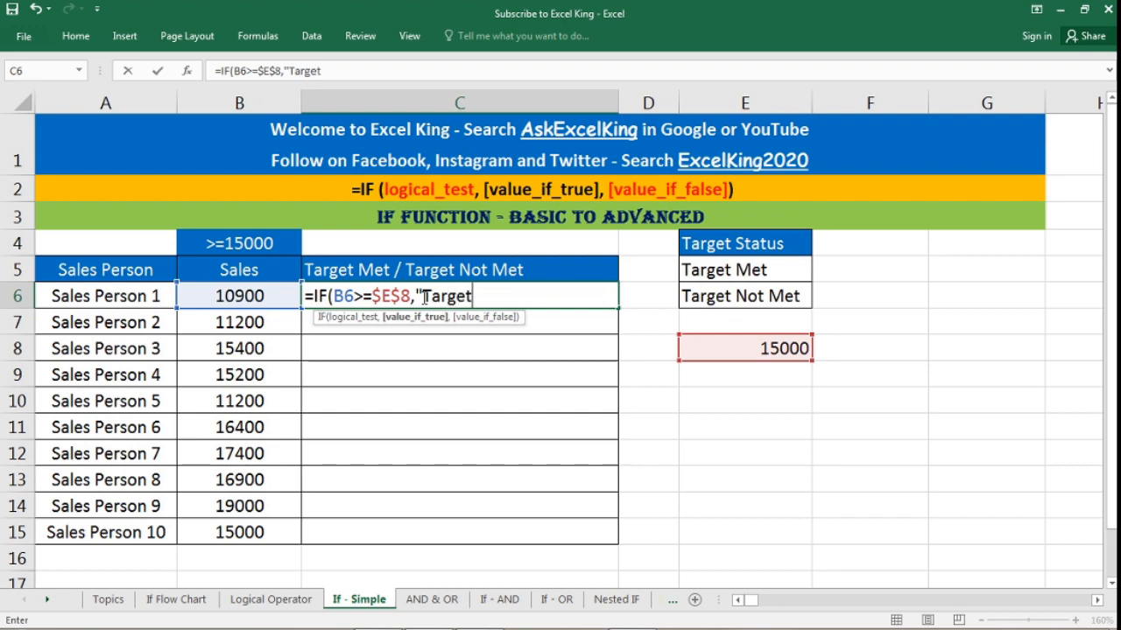
{"action": "key", "text": "BackSpace"}
{"action": "key", "text": "BackSpace"}
{"action": "key", "text": "BackSpace"}
{"action": "key", "text": "BackSpace"}
{"action": "key", "text": "BackSpace"}
{"action": "key", "text": "BackSpace"}
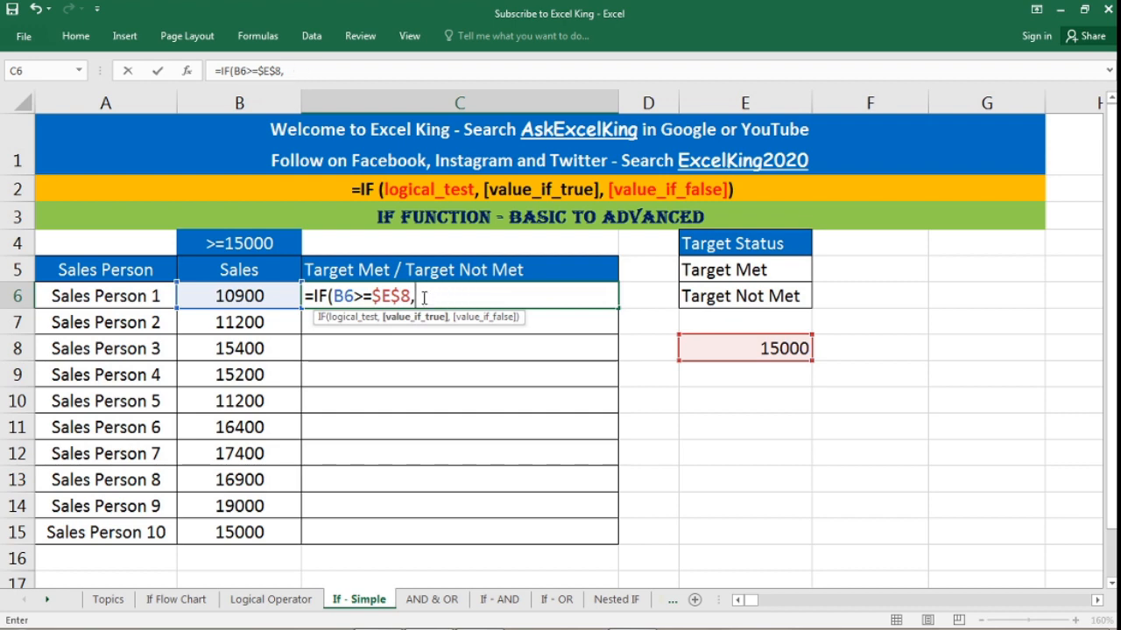
{"action": "left_click", "coordinate": [751, 272]}
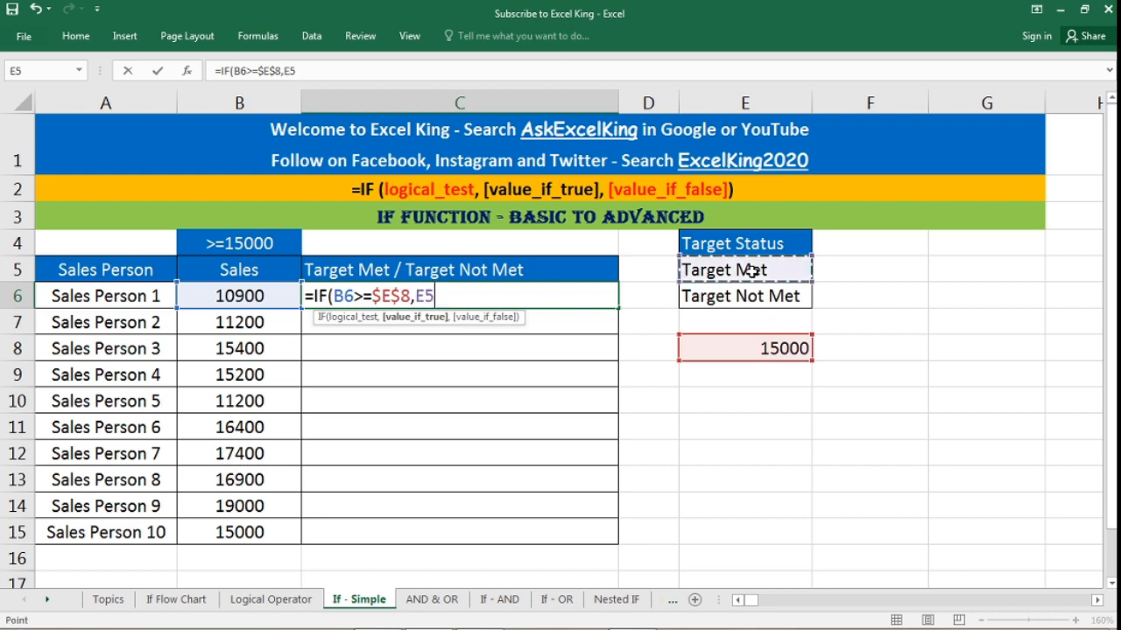
{"action": "key", "text": "F4"}
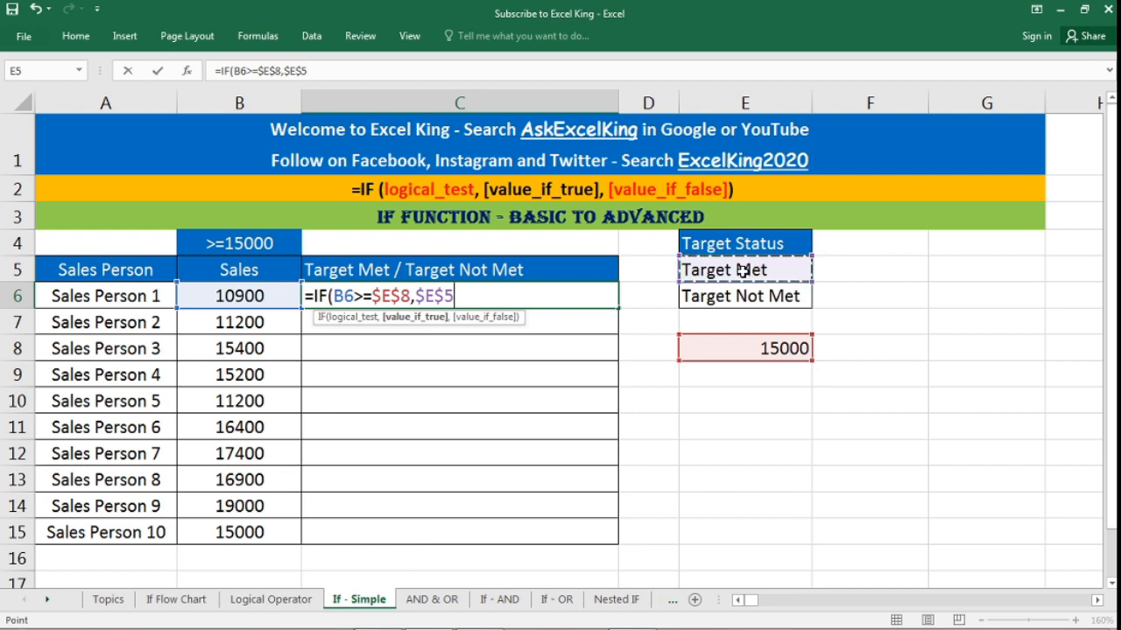
Complete the C6 formula with $E$6 as value_if_false and fill it down through C15
{"action": "type", "text": ","}
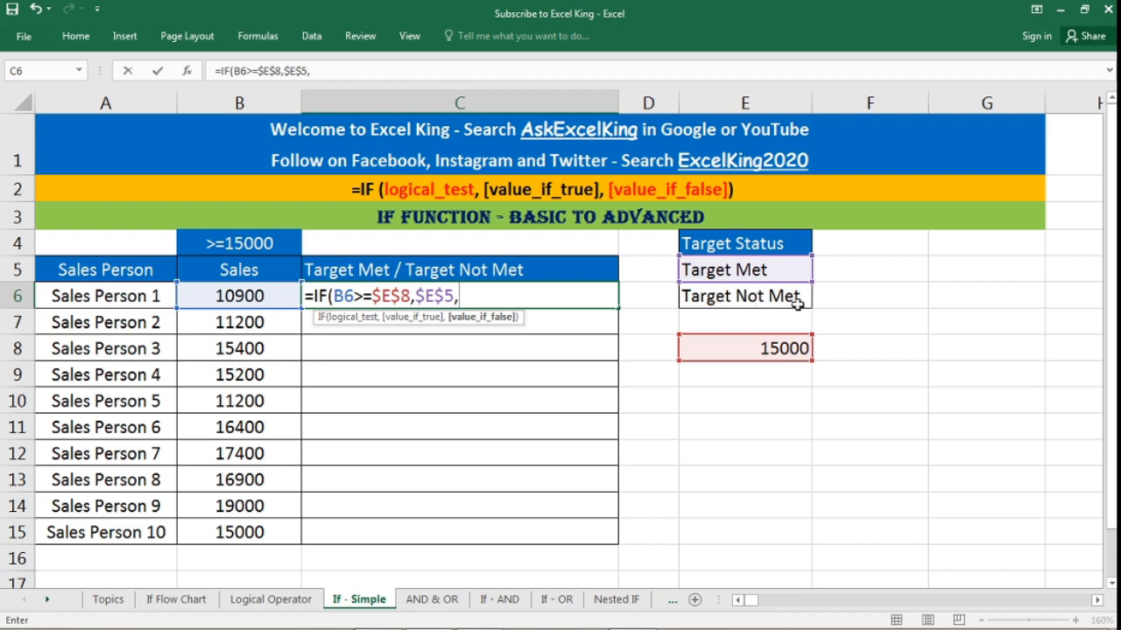
{"action": "left_click", "coordinate": [728, 299]}
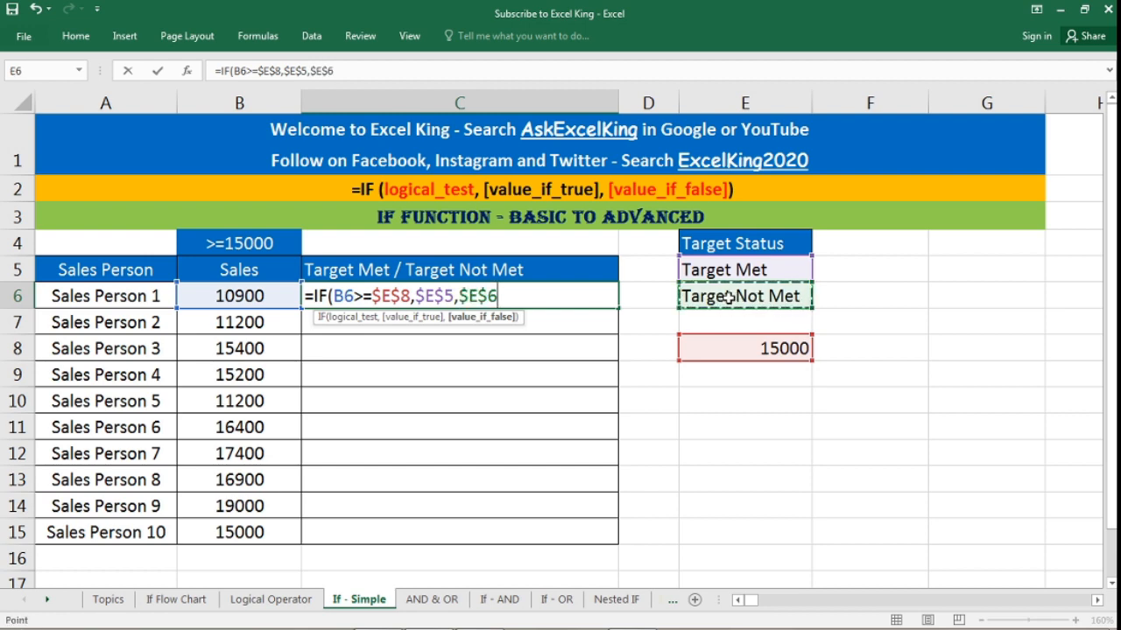
{"action": "key", "text": "Return"}
{"action": "left_click", "coordinate": [501, 294]}
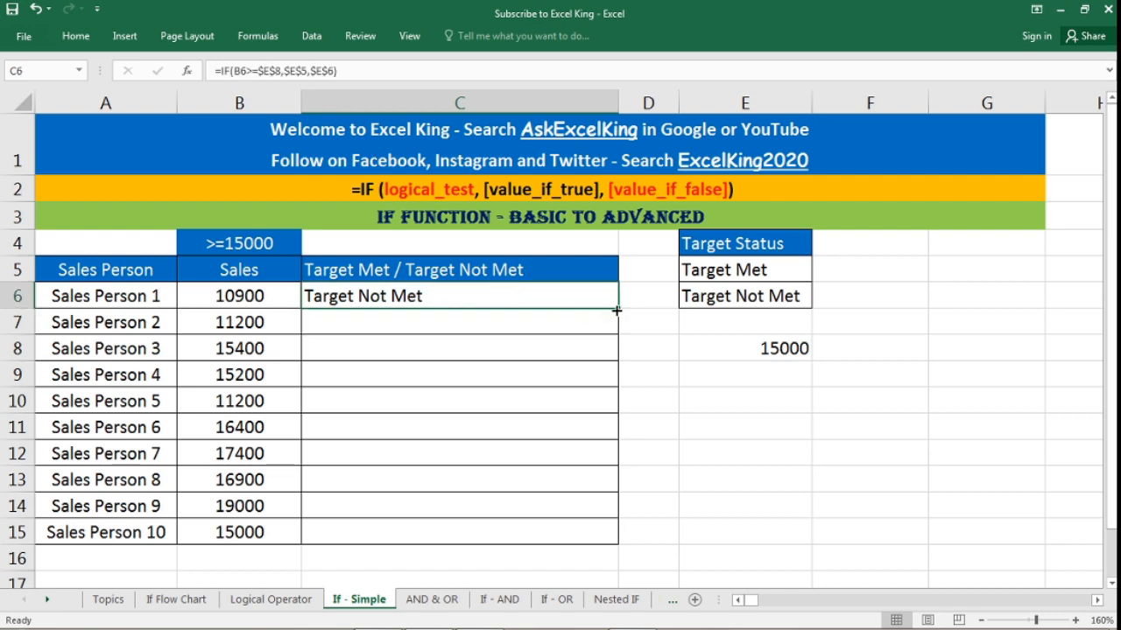
{"action": "double_click", "coordinate": [618, 309]}
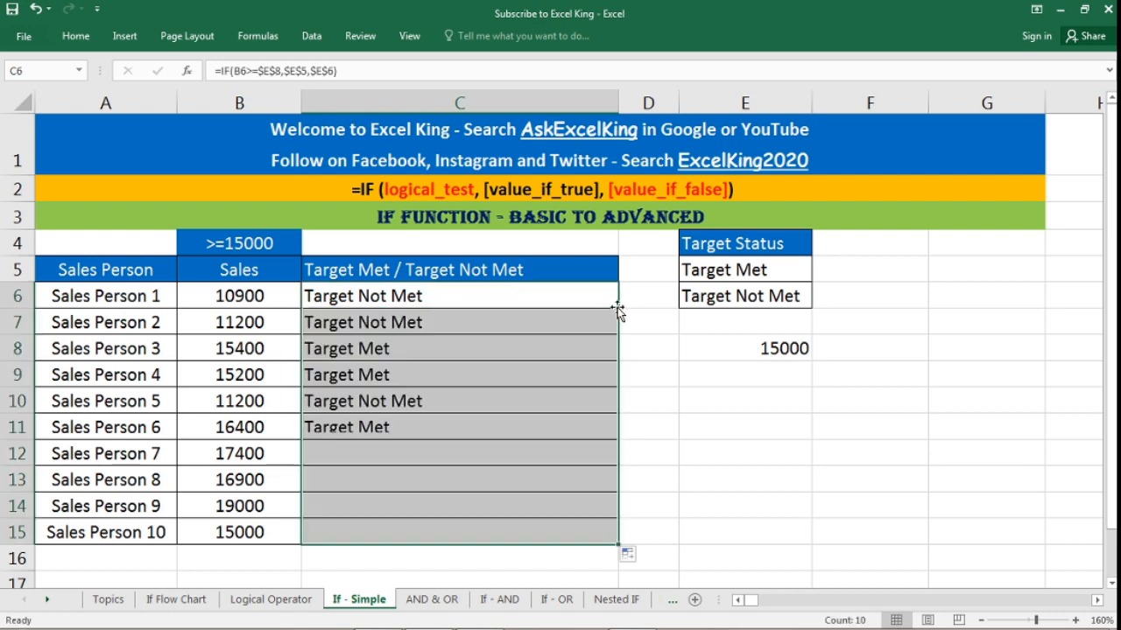
Check the filled formula in C8 and compare Sales Person 3's sales with the target result
{"action": "left_click", "coordinate": [427, 330]}
{"action": "left_click", "coordinate": [433, 339]}
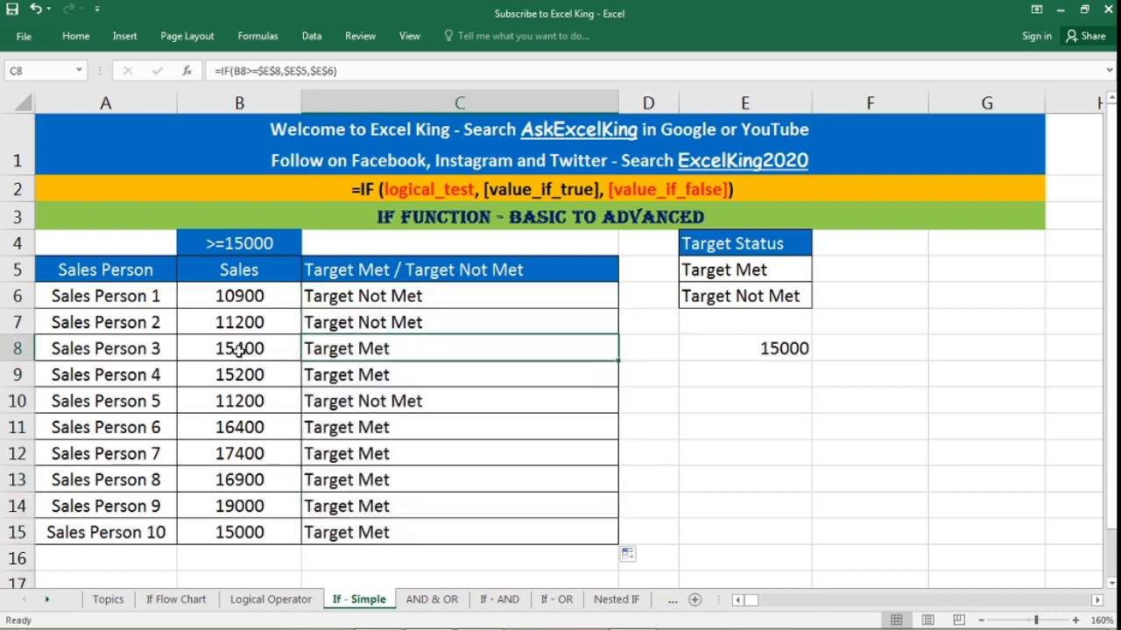
{"action": "left_click_drag", "start_coordinate": [238, 348], "coordinate": [370, 350]}
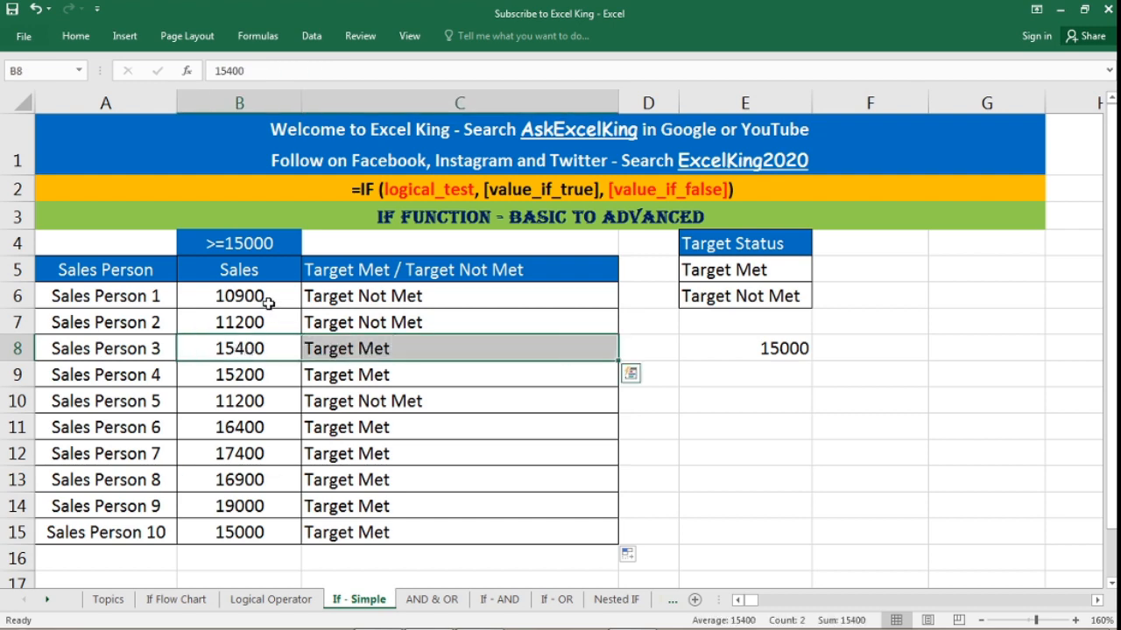
Compare the sales of Sales Persons 1 and 2 and of Sales Persons 6 to 10 with their target results
{"action": "left_click_drag", "start_coordinate": [265, 297], "coordinate": [267, 322]}
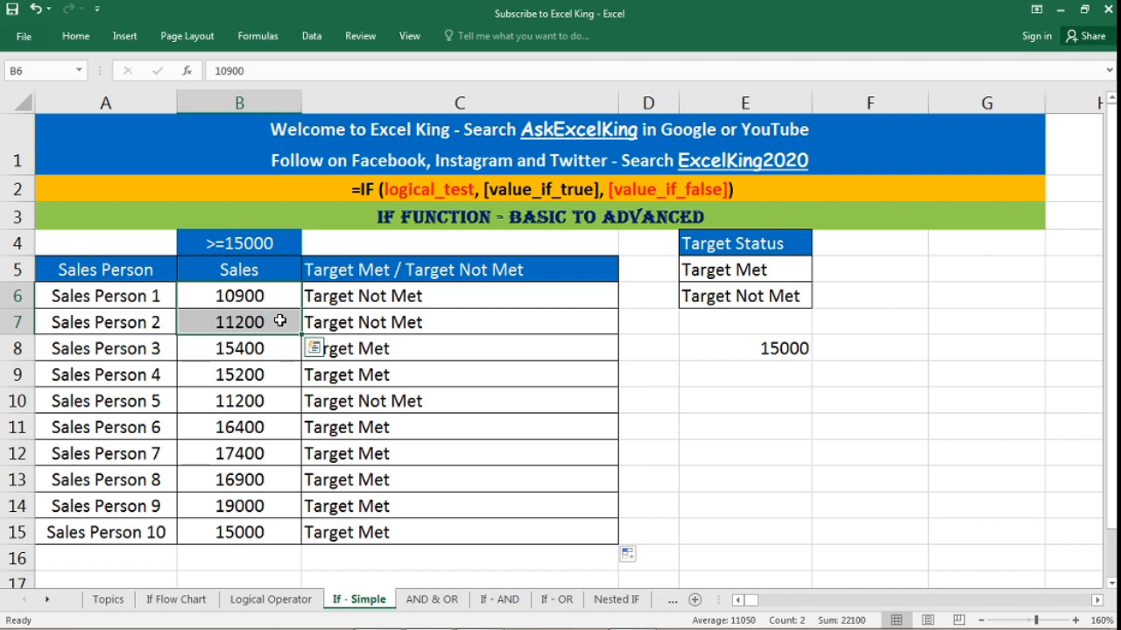
{"action": "left_click_drag", "start_coordinate": [290, 422], "coordinate": [283, 532]}
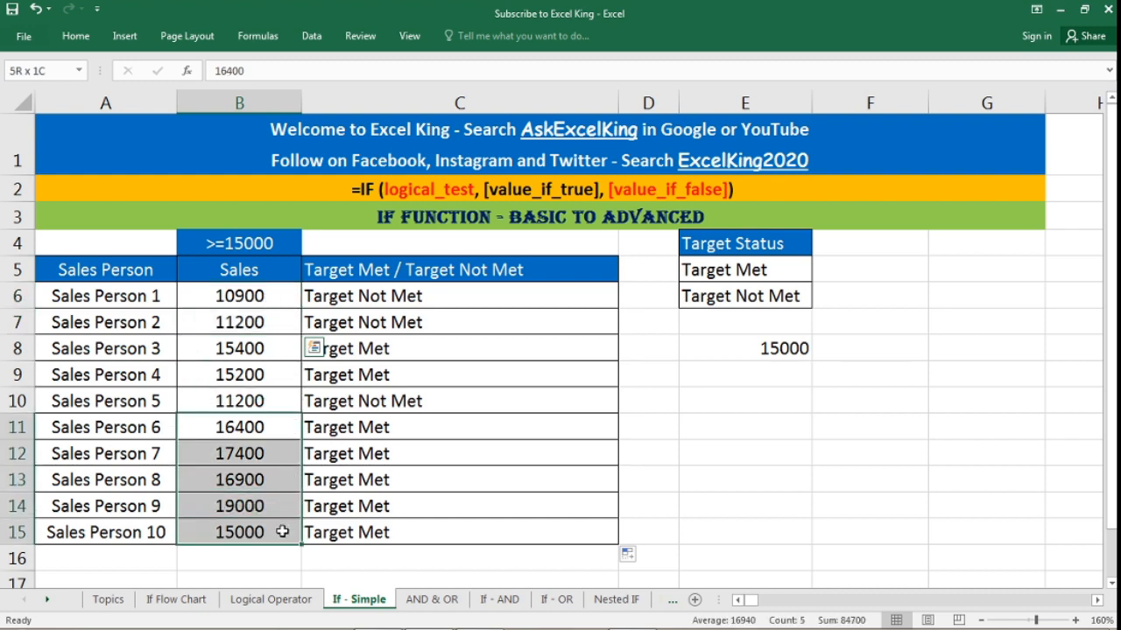
{"action": "left_click_drag", "start_coordinate": [273, 436], "coordinate": [375, 538]}
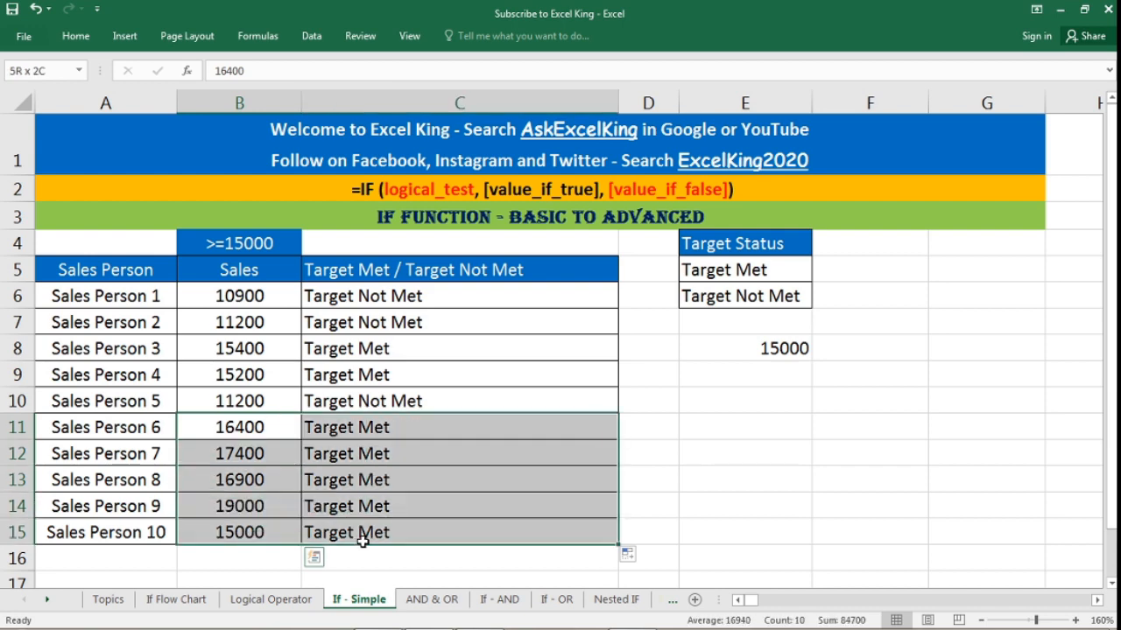
Examine the IF formula in C6, checking its $E$8 target reference and its $E$5 and $E$6 result arguments
{"action": "left_click", "coordinate": [398, 298]}
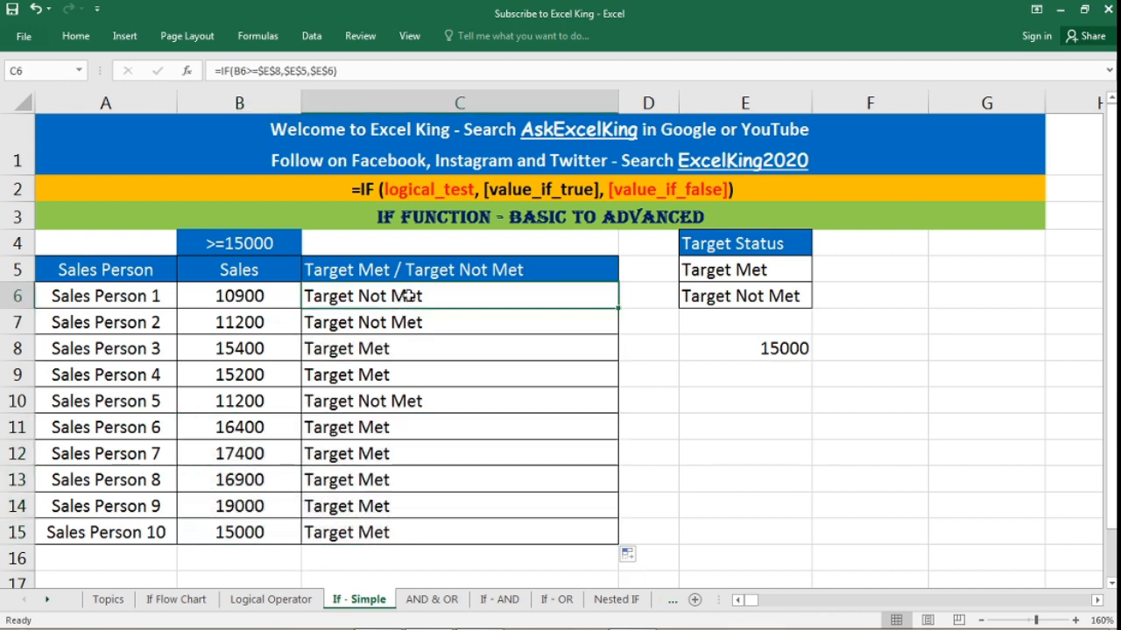
{"action": "double_click", "coordinate": [408, 296]}
{"action": "left_click_drag", "start_coordinate": [411, 296], "coordinate": [502, 319]}
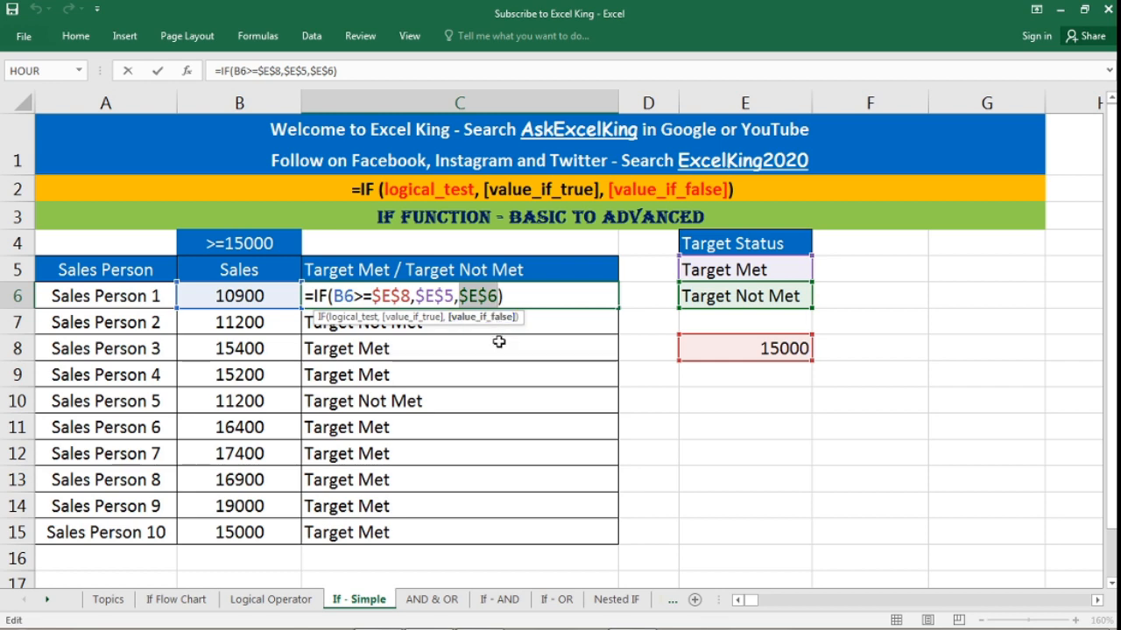
{"action": "key", "text": "ctrl+Return"}
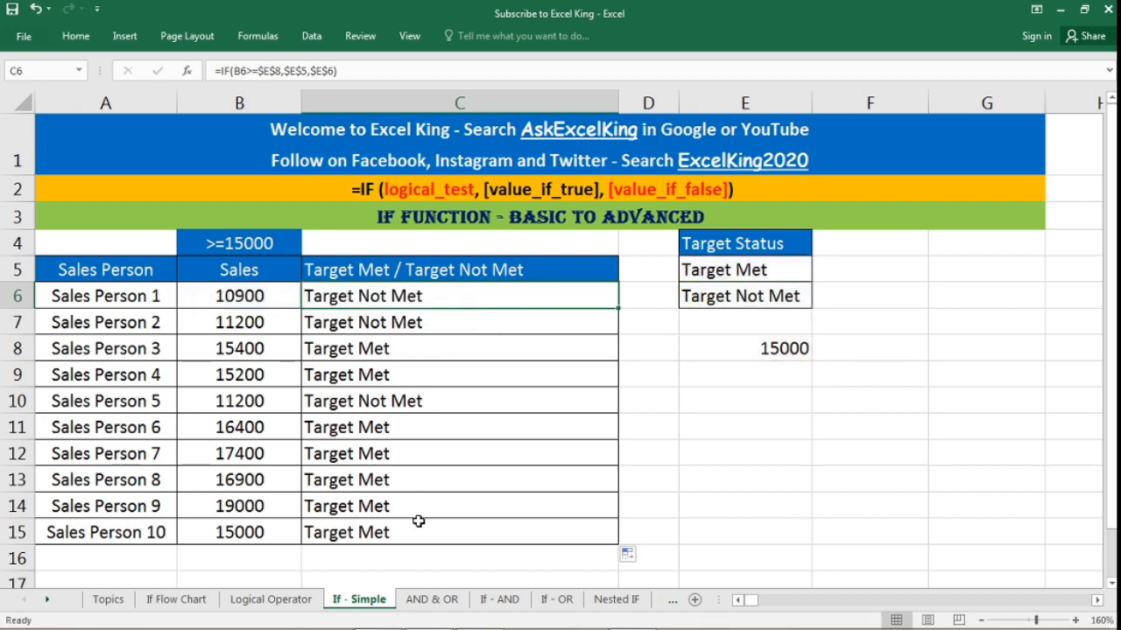
{"action": "left_click", "coordinate": [442, 325]}
{"action": "left_click", "coordinate": [417, 298]}
{"action": "key", "text": "F2"}
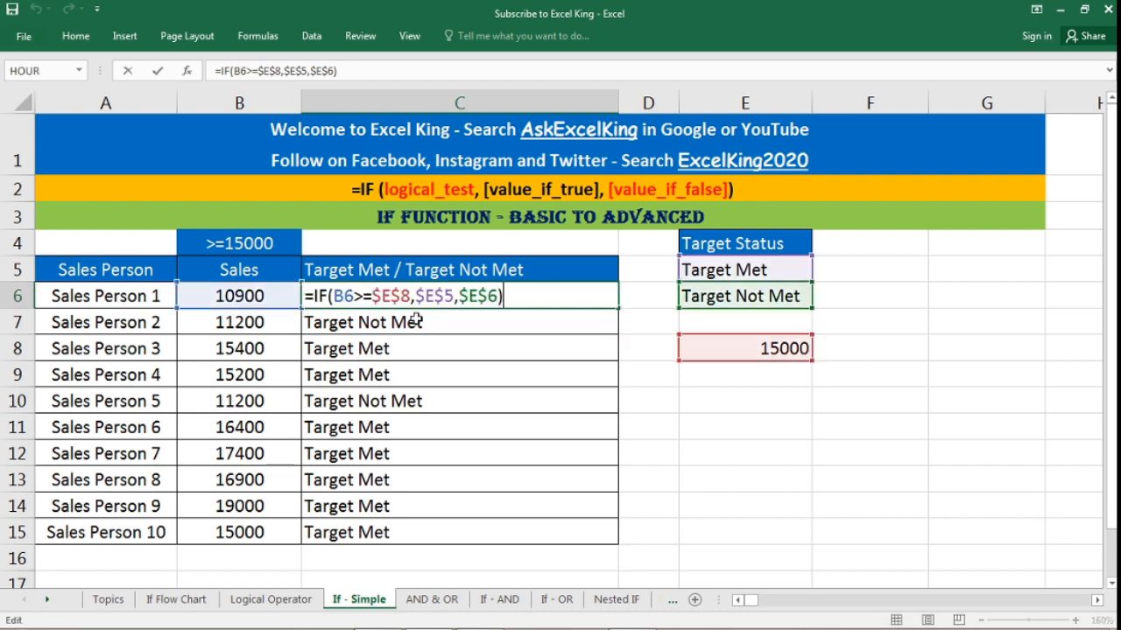
{"action": "left_click_drag", "start_coordinate": [412, 296], "coordinate": [373, 295]}
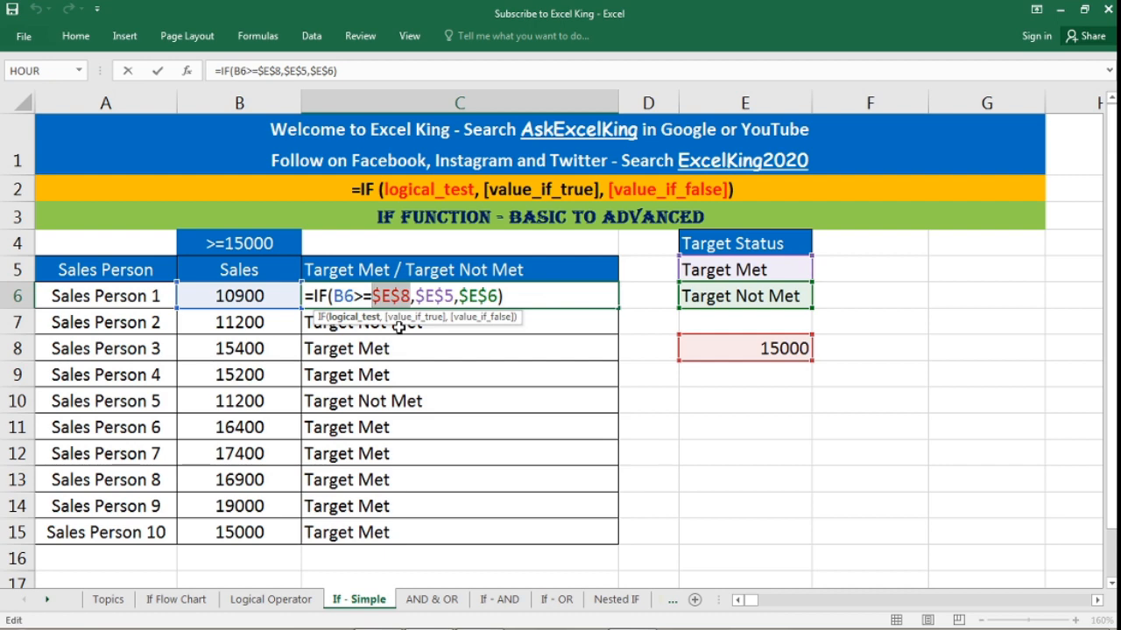
{"action": "key", "text": "Escape"}
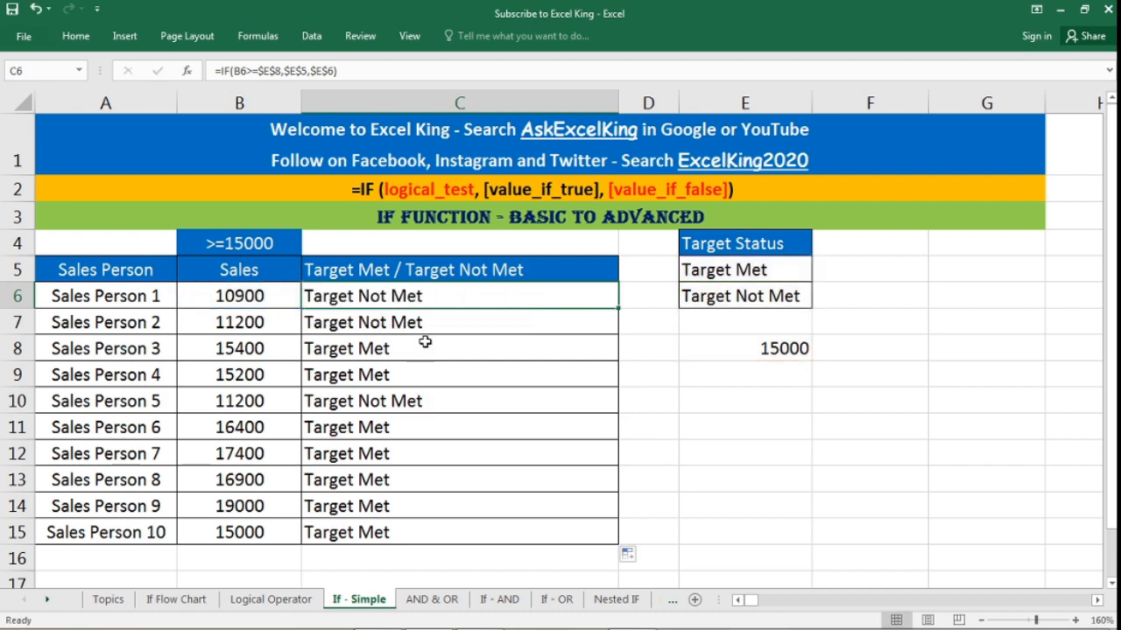
{"action": "left_click_drag", "start_coordinate": [424, 300], "coordinate": [439, 527]}
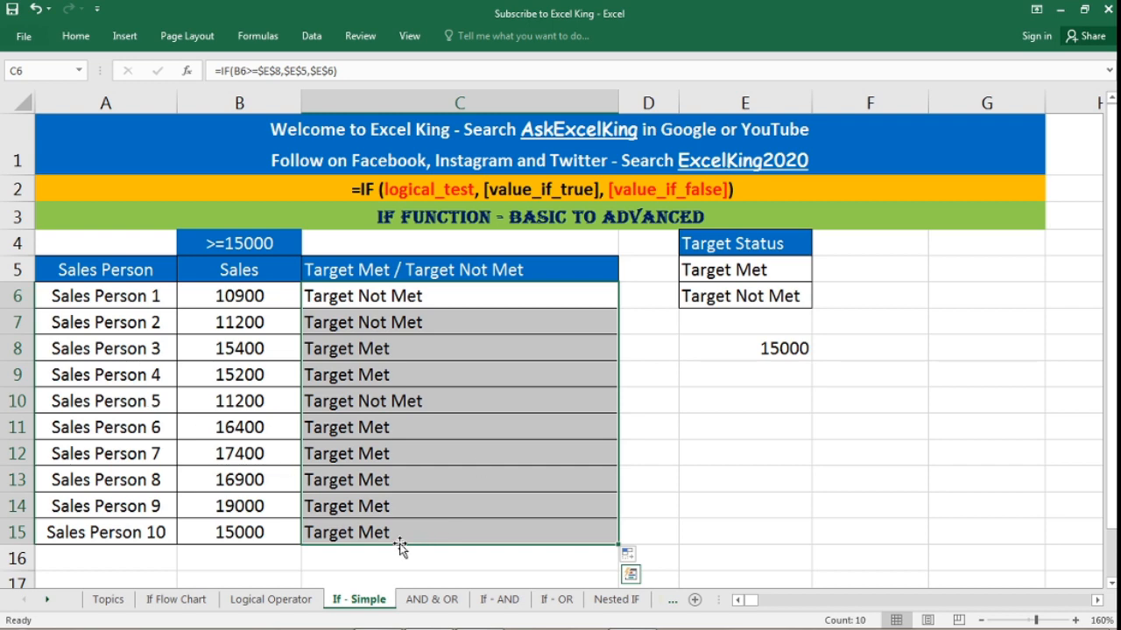
{"action": "right_click", "coordinate": [356, 324]}
{"action": "left_click", "coordinate": [397, 314]}
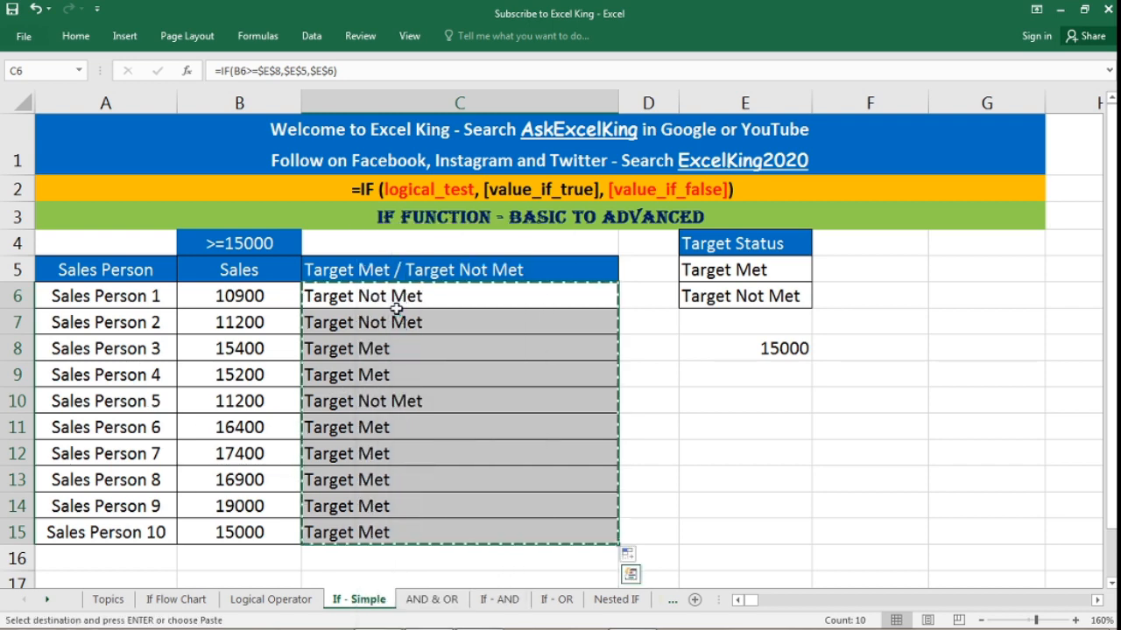
{"action": "right_click", "coordinate": [397, 317]}
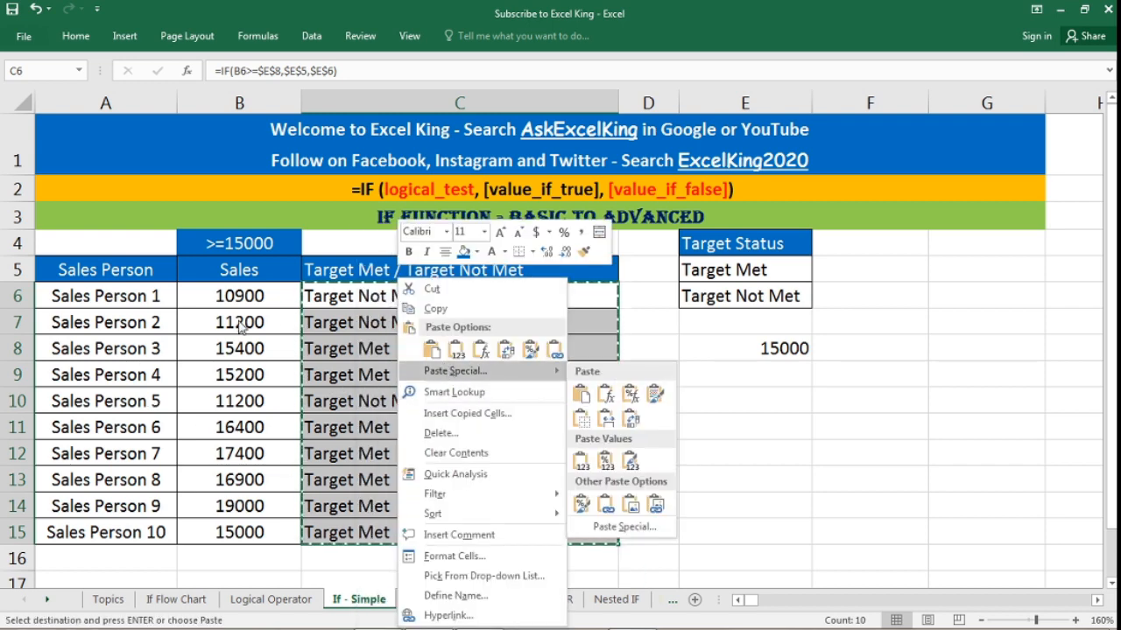
{"action": "left_click", "coordinate": [326, 303]}
{"action": "key", "text": "Escape"}
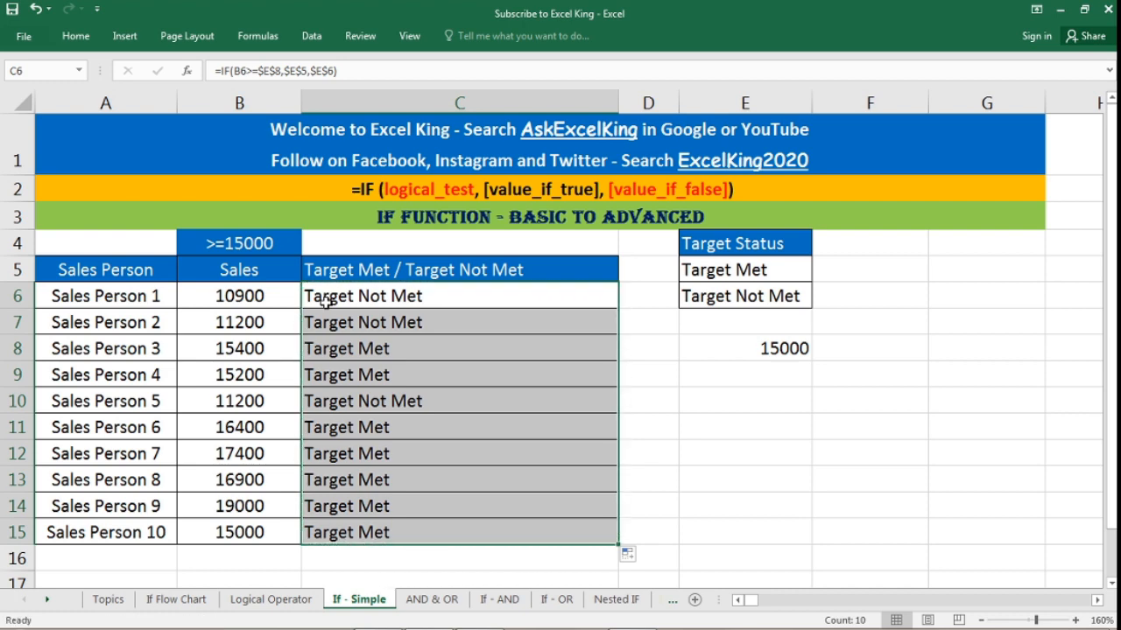
Save the workbook with the completed IF formulas and return to cell C6
{"action": "key", "text": "ctrl+s"}
{"action": "left_click", "coordinate": [326, 302]}
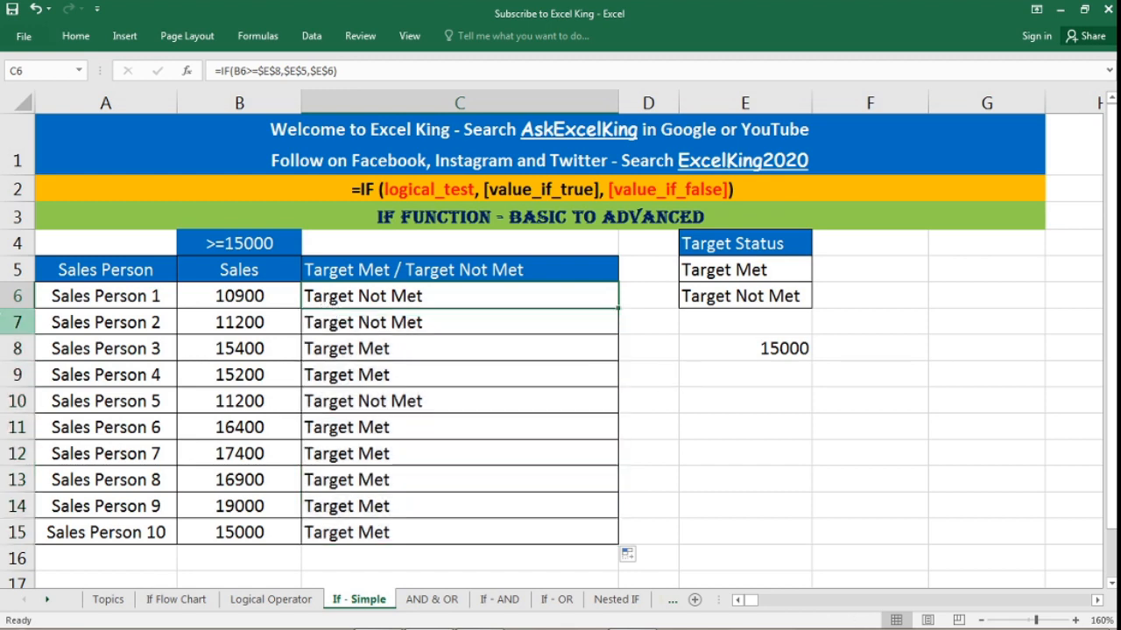
Review the sales results table, the two Target Status labels in E5:E6 and the target cell E8
{"action": "left_click_drag", "start_coordinate": [70, 274], "coordinate": [600, 540]}
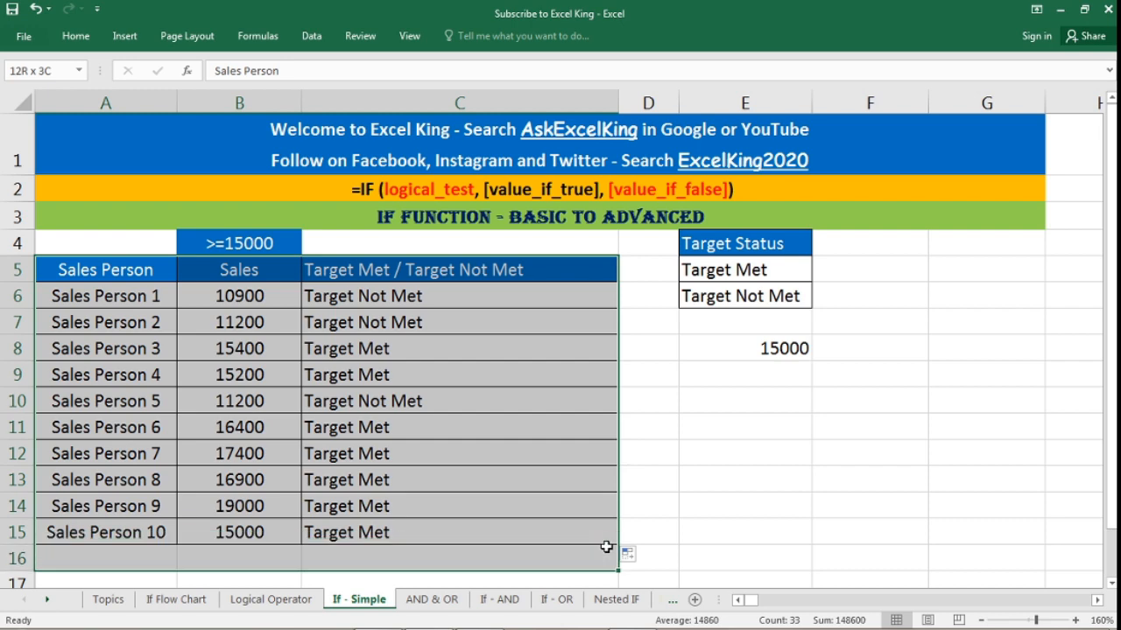
{"action": "left_click", "coordinate": [735, 266]}
{"action": "left_click", "coordinate": [775, 344]}
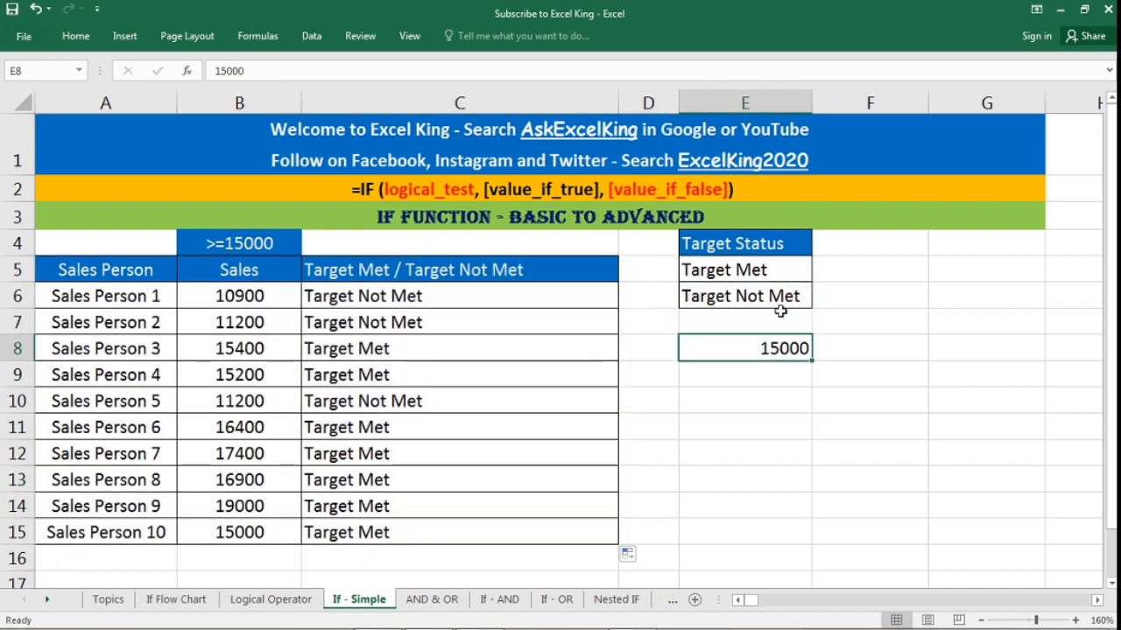
{"action": "left_click", "coordinate": [781, 264]}
{"action": "left_click", "coordinate": [788, 341]}
{"action": "left_click", "coordinate": [788, 296]}
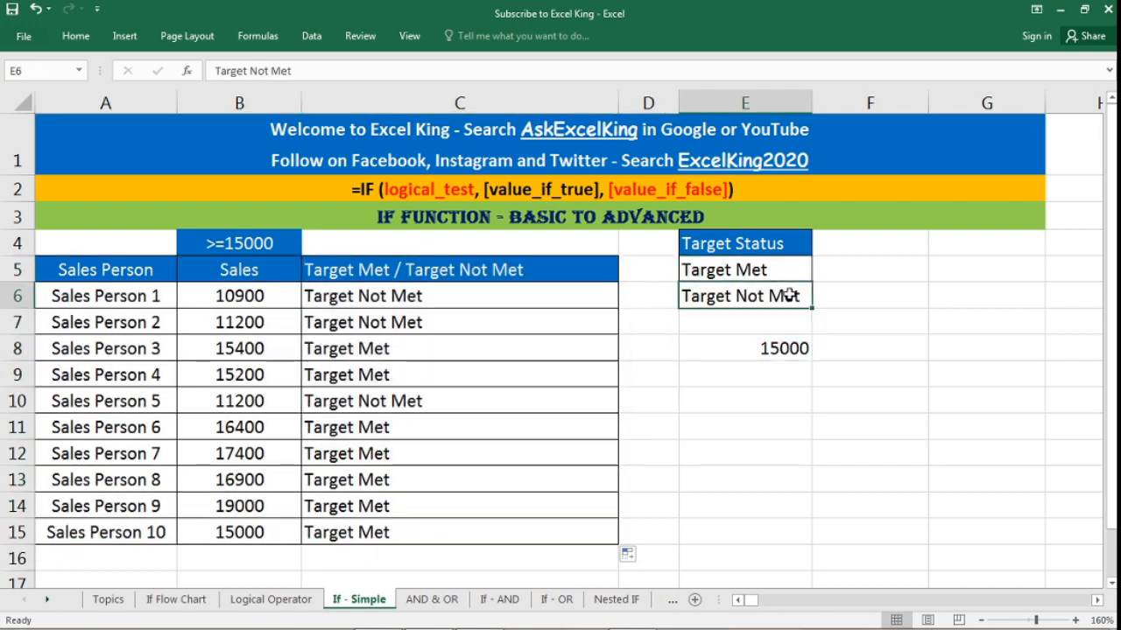
{"action": "left_click", "coordinate": [788, 349]}
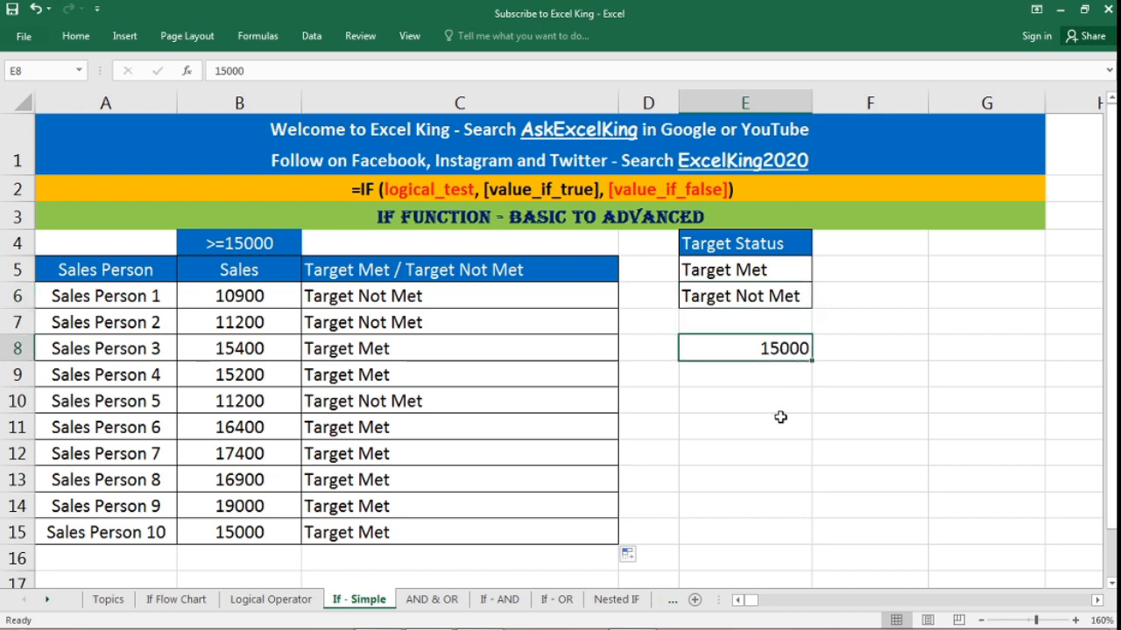
Check how the logical test in C6 refers to the target cell through $E$8, leaving the formula as it is
{"action": "double_click", "coordinate": [443, 296]}
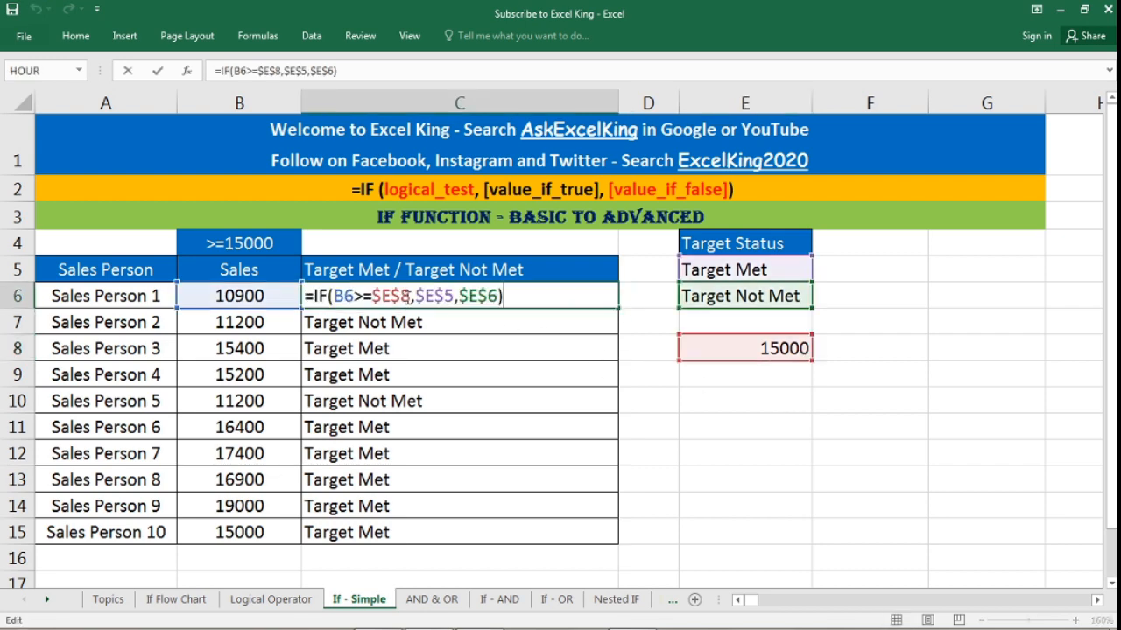
{"action": "left_click_drag", "start_coordinate": [410, 298], "coordinate": [371, 298]}
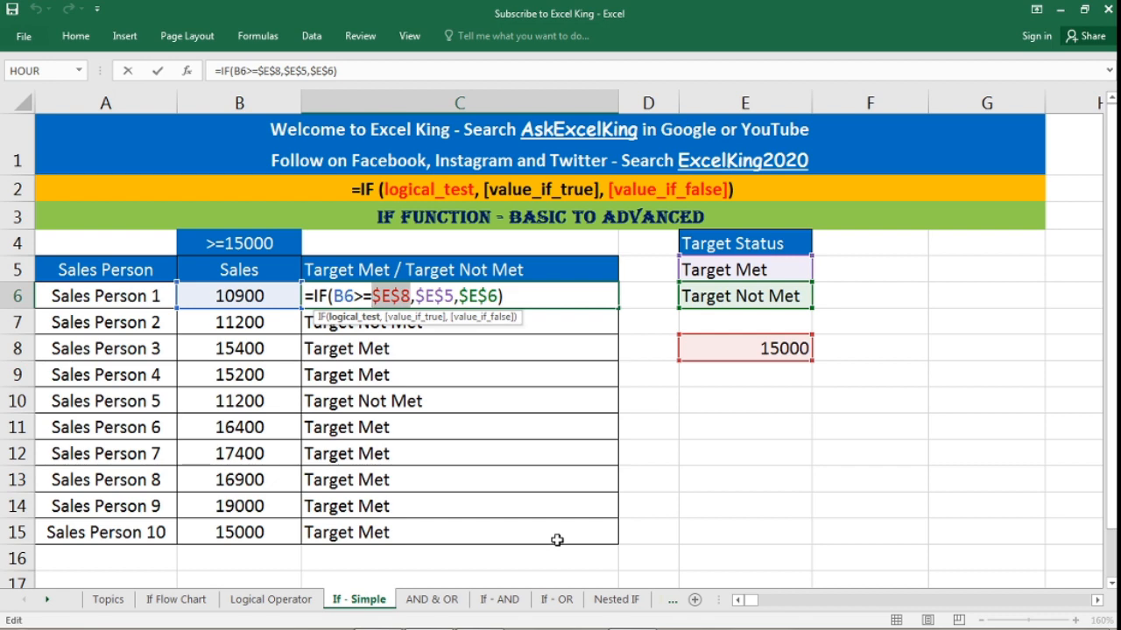
{"action": "key", "text": "Return"}
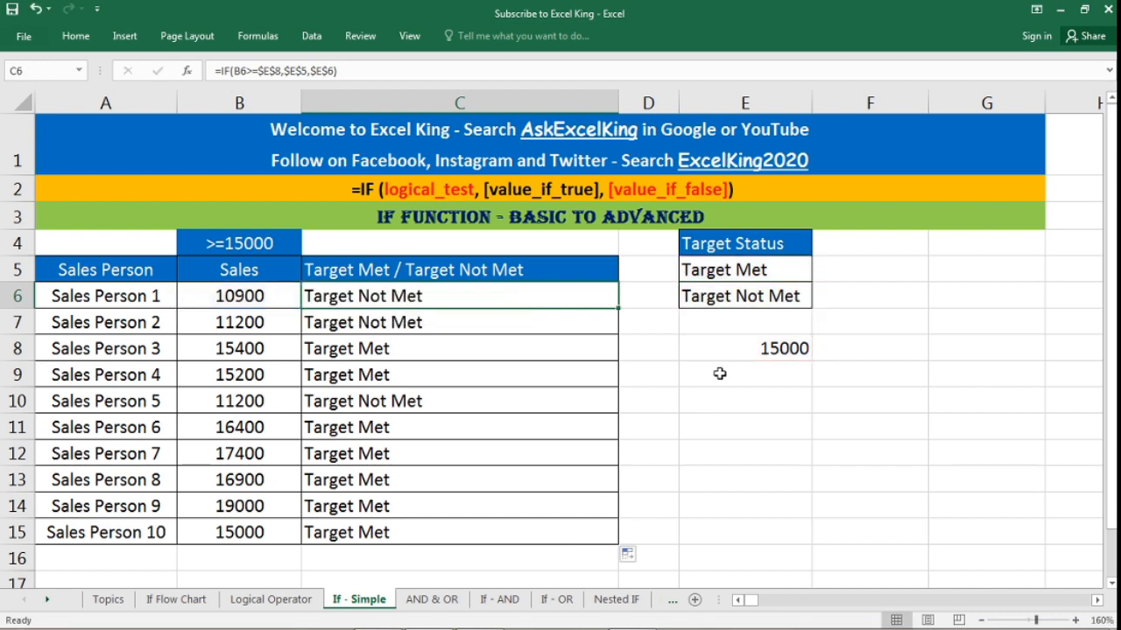
{"action": "left_click", "coordinate": [720, 349]}
{"action": "left_click", "coordinate": [417, 295]}
{"action": "double_click", "coordinate": [416, 295]}
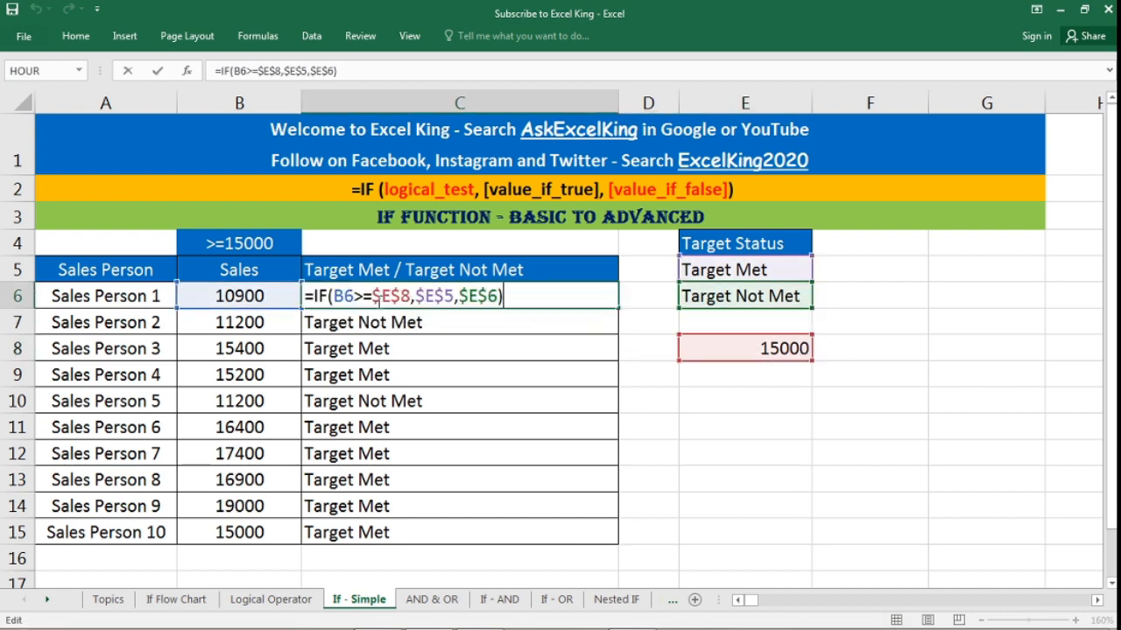
{"action": "key", "text": "Escape"}
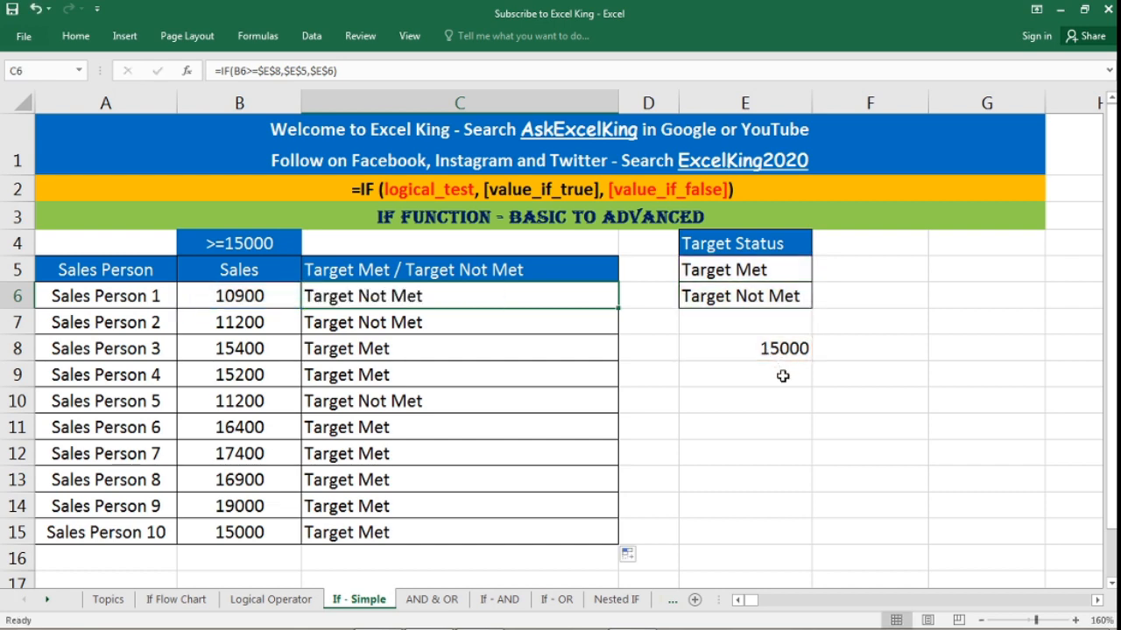
Set the sales target in E8 to 14000
{"action": "left_click", "coordinate": [785, 350]}
{"action": "type", "text": "14"}
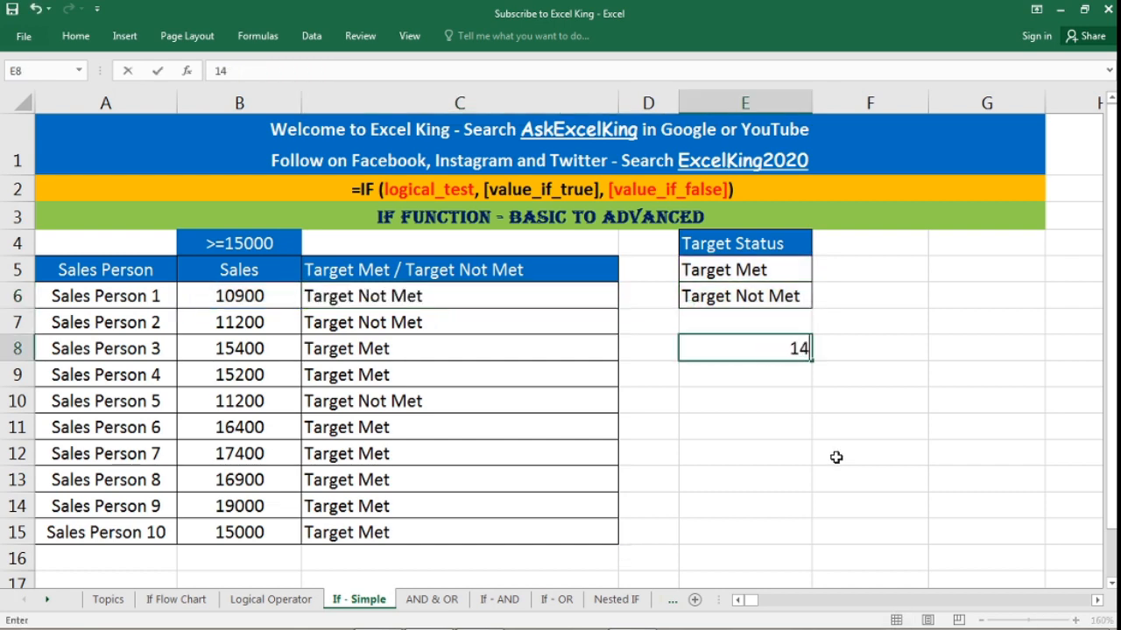
{"action": "type", "text": "000"}
{"action": "left_click", "coordinate": [725, 405]}
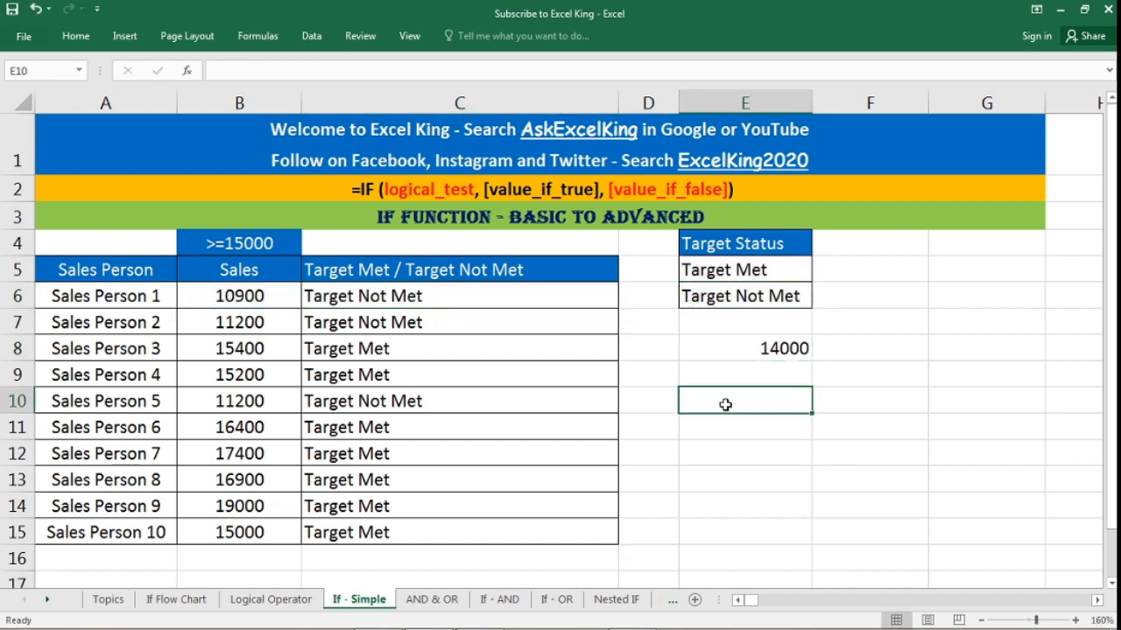
Set the sales target in E8 to 8000 and compare the results in C6:C15 with the sales figures
{"action": "left_click", "coordinate": [761, 347]}
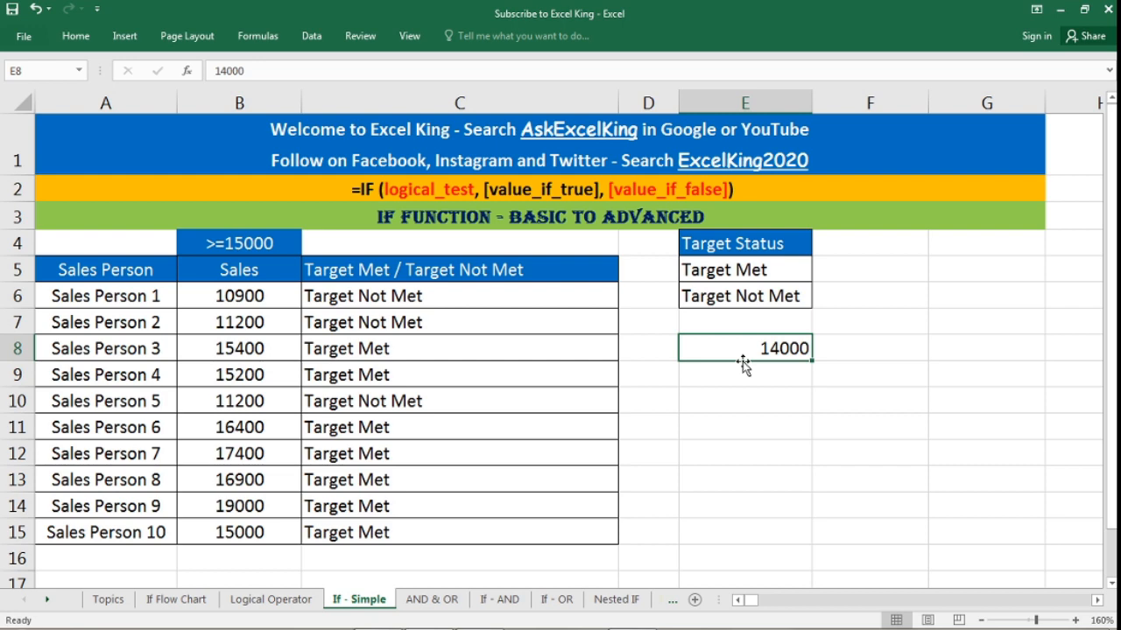
{"action": "type", "text": "8"}
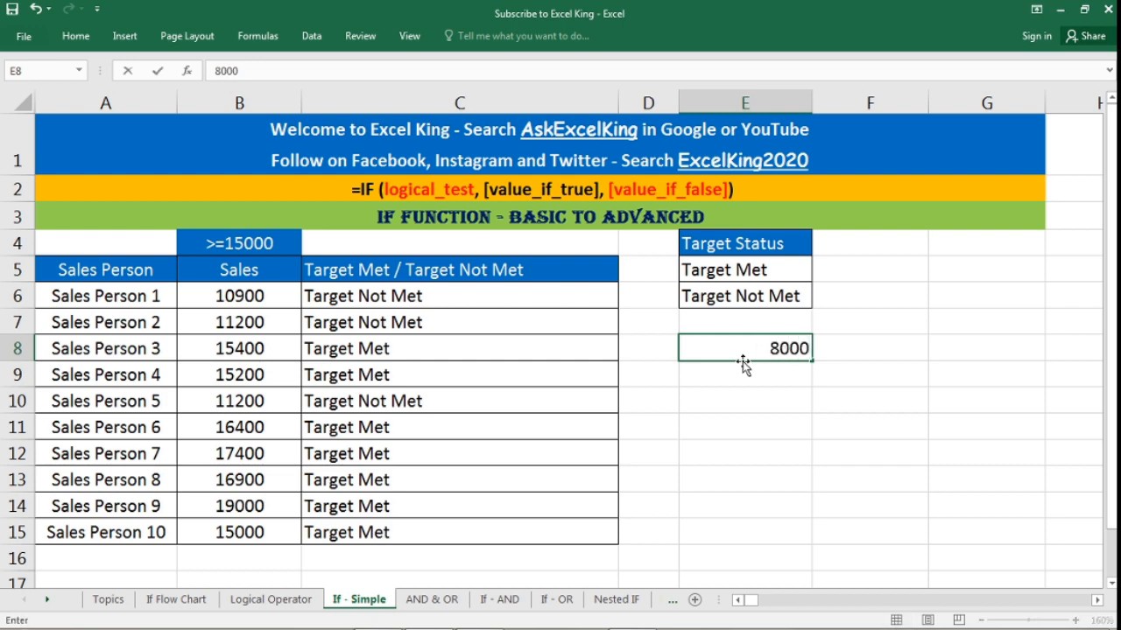
{"action": "key", "text": "Return"}
{"action": "left_click", "coordinate": [788, 421]}
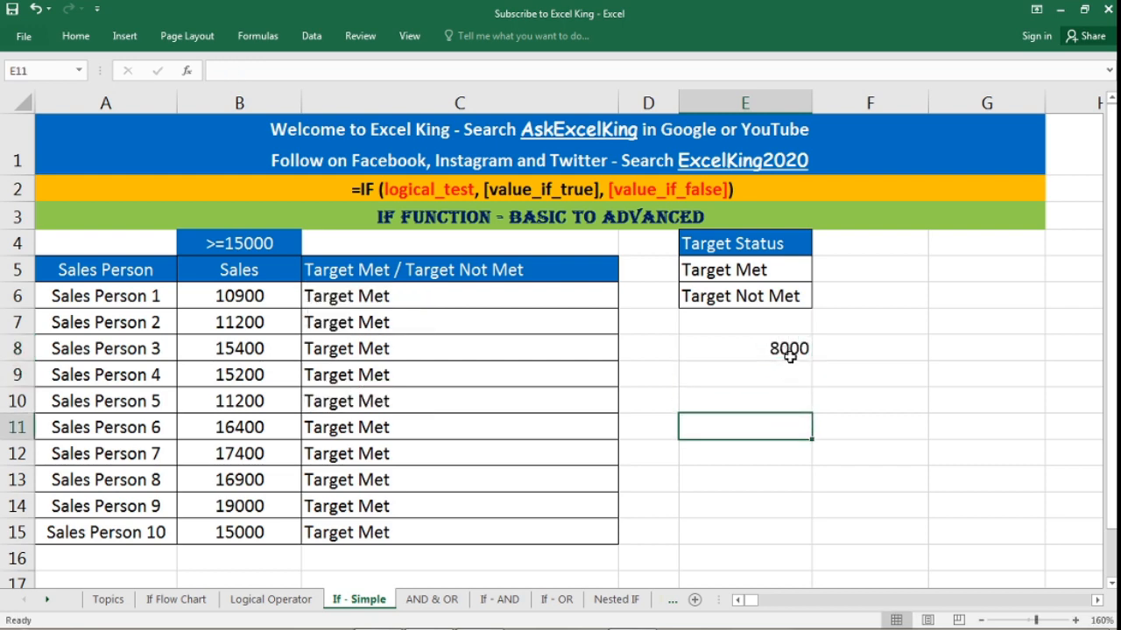
{"action": "left_click", "coordinate": [788, 350]}
{"action": "left_click_drag", "start_coordinate": [412, 296], "coordinate": [412, 533]}
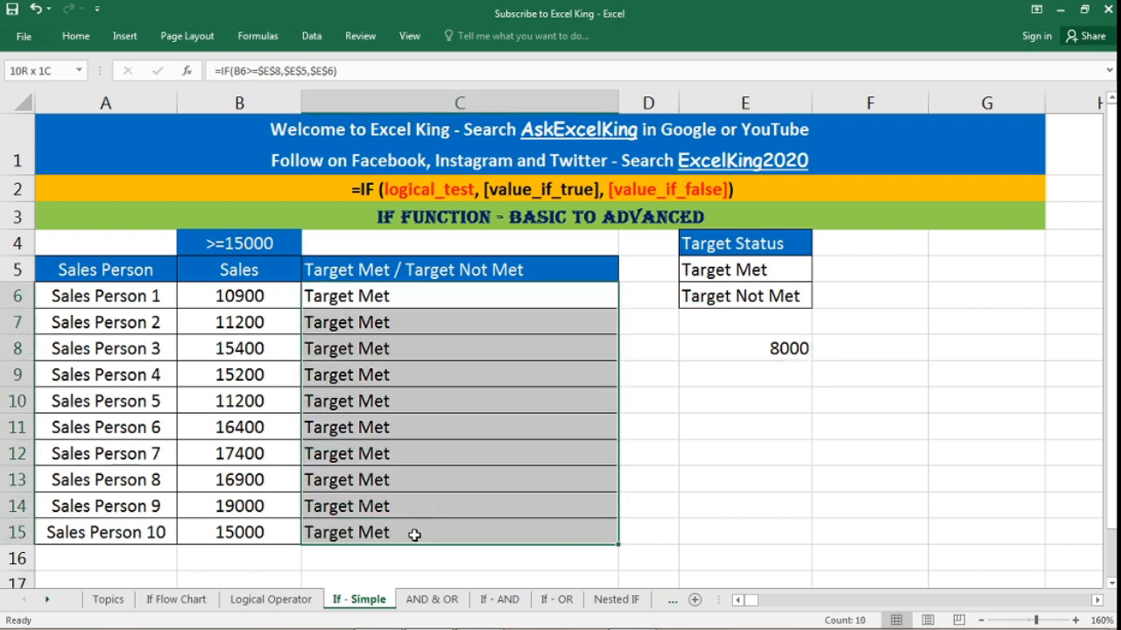
{"action": "left_click_drag", "start_coordinate": [276, 308], "coordinate": [263, 531]}
Set the sales target in E8 to 10000
{"action": "left_click", "coordinate": [791, 349]}
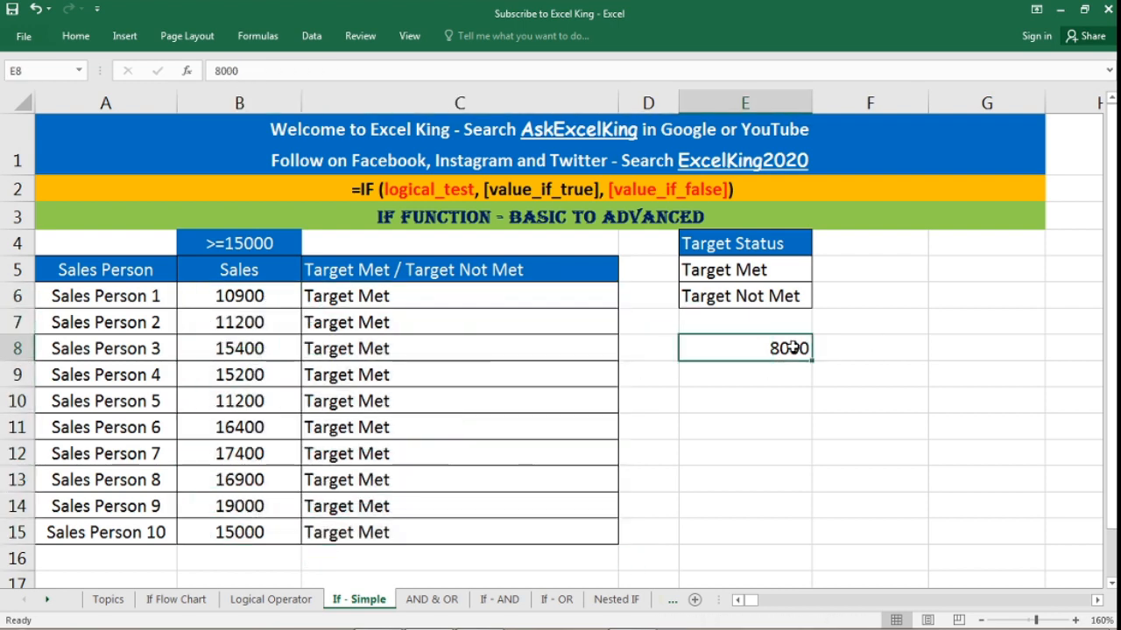
{"action": "type", "text": "10"}
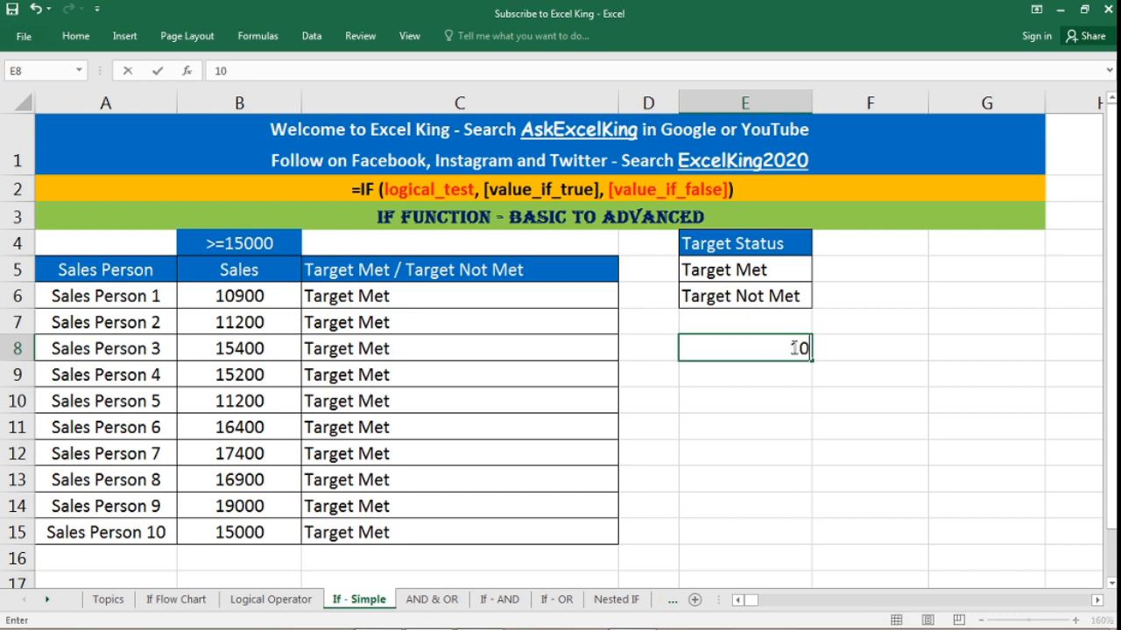
{"action": "type", "text": "000"}
{"action": "key", "text": "Return"}
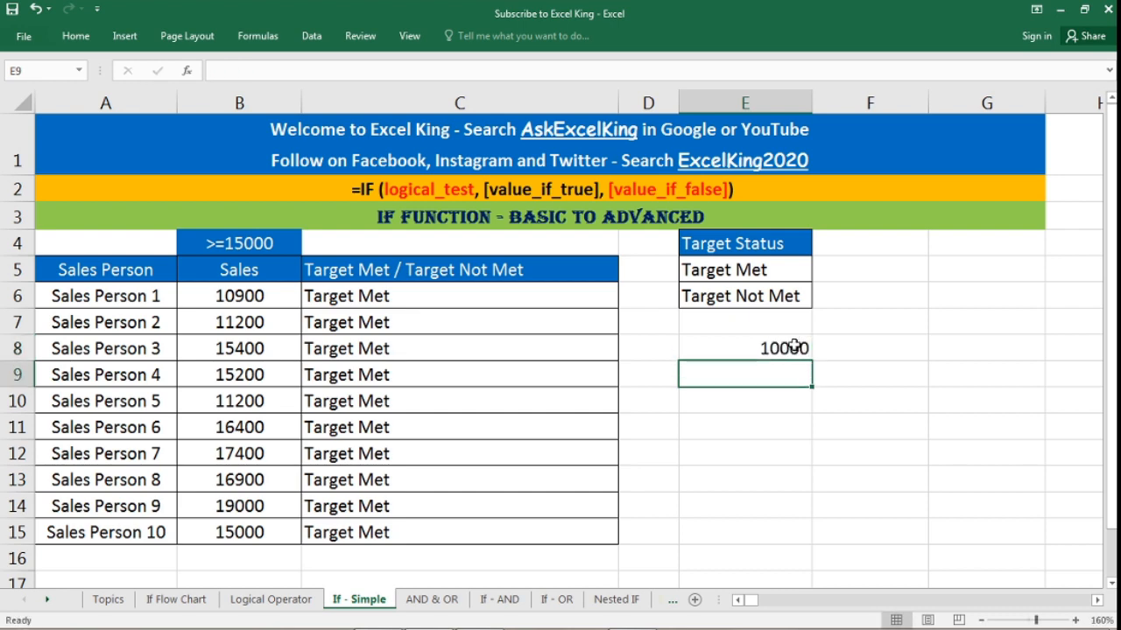
Set the sales target in E8 to 11000 and check Sales Person 1's sales against the target result
{"action": "left_click", "coordinate": [794, 346]}
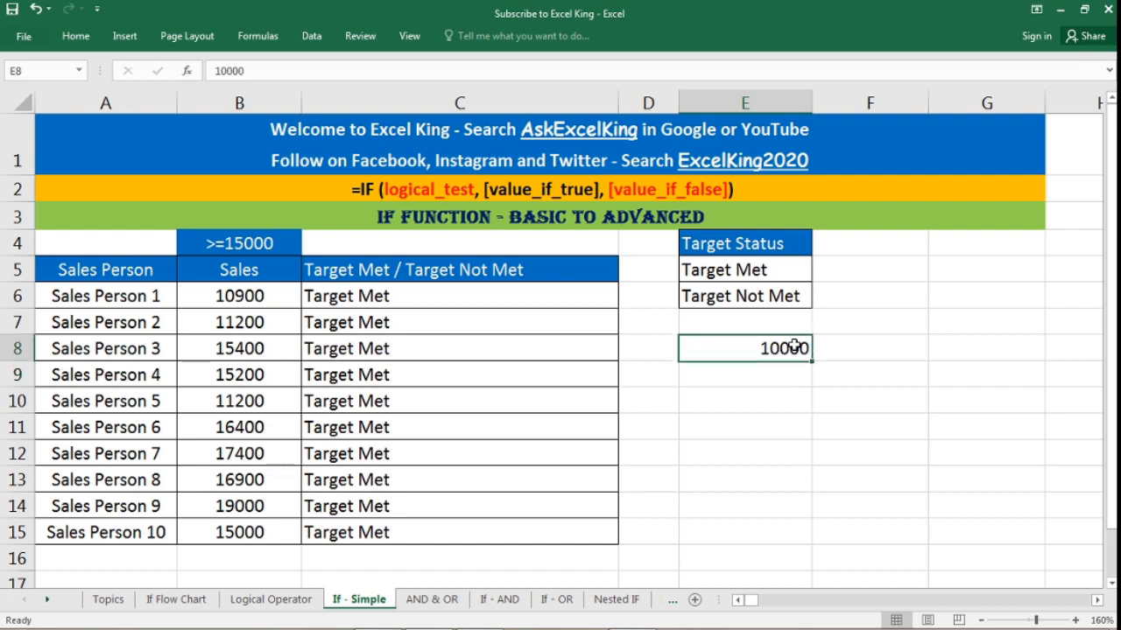
{"action": "type", "text": "11000"}
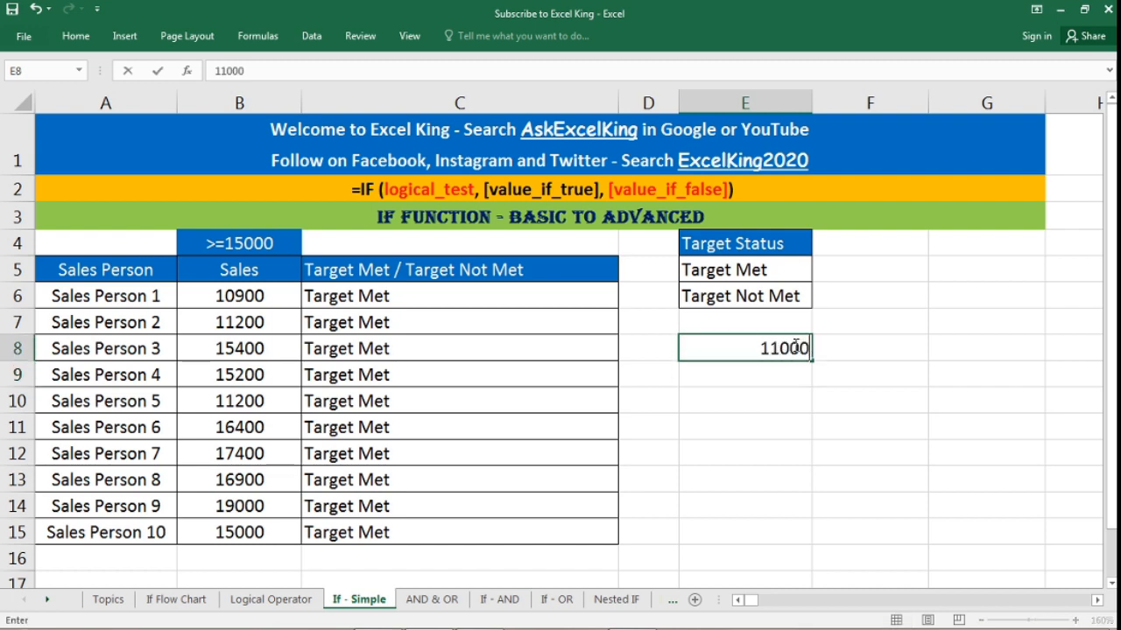
{"action": "key", "text": "Return"}
{"action": "left_click_drag", "start_coordinate": [232, 296], "coordinate": [334, 296]}
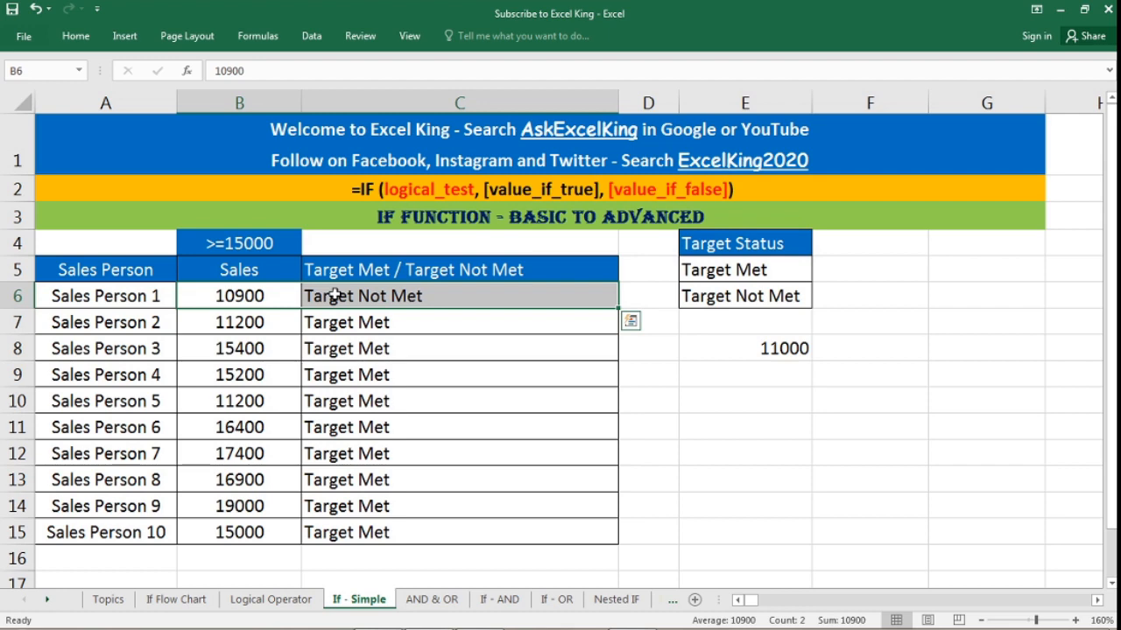
Compare the target in E8 and the status labels in E5:E6 with the results in C6:C15 and Sales Person 1's sales
{"action": "left_click", "coordinate": [519, 301]}
{"action": "left_click", "coordinate": [779, 348]}
{"action": "left_click_drag", "start_coordinate": [736, 270], "coordinate": [780, 349]}
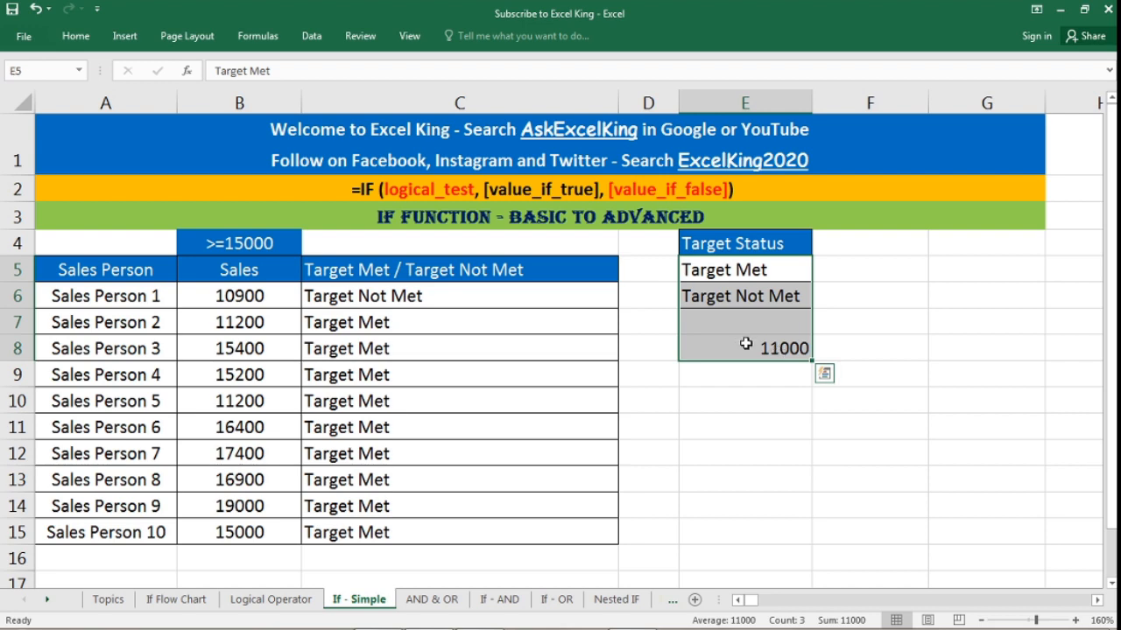
{"action": "left_click", "coordinate": [744, 341]}
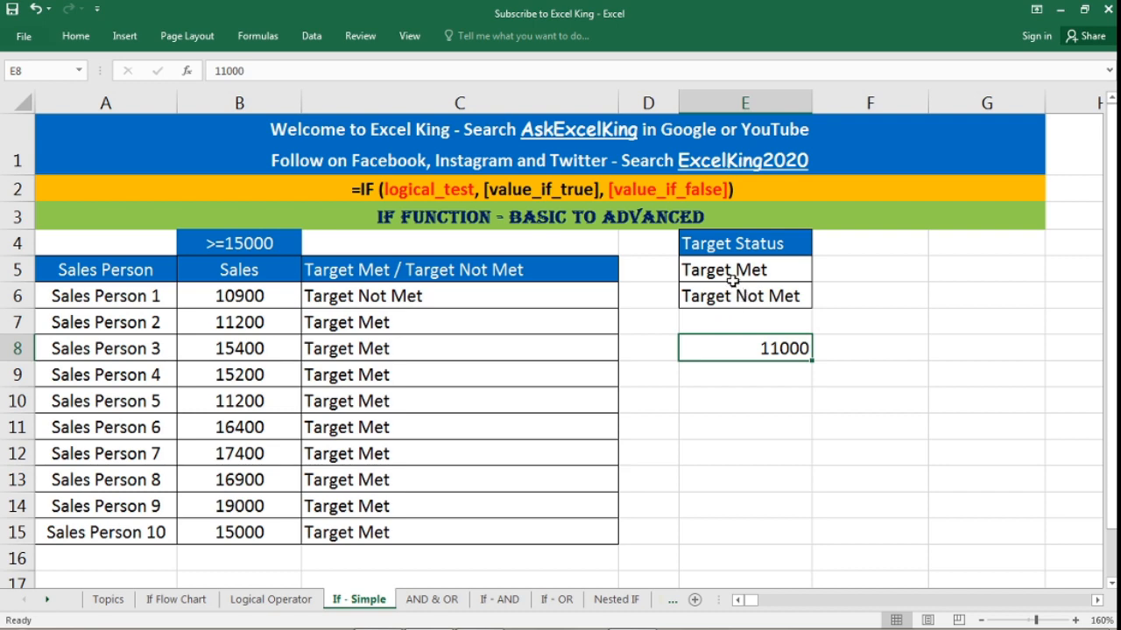
{"action": "left_click_drag", "start_coordinate": [751, 271], "coordinate": [749, 298]}
{"action": "left_click", "coordinate": [772, 270]}
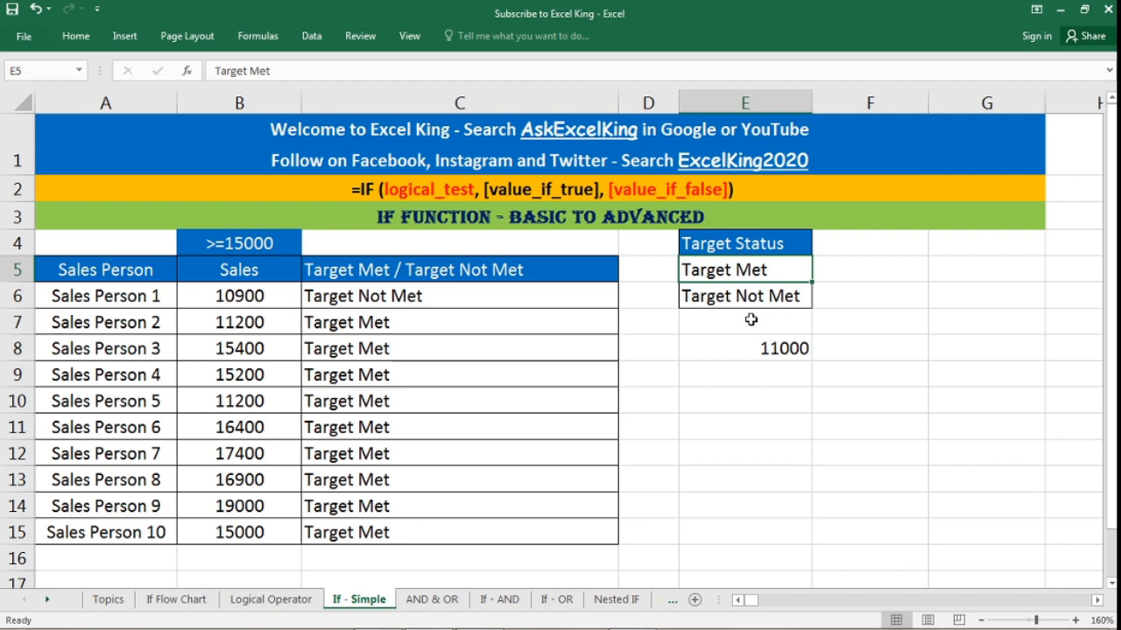
{"action": "left_click_drag", "start_coordinate": [396, 296], "coordinate": [408, 533]}
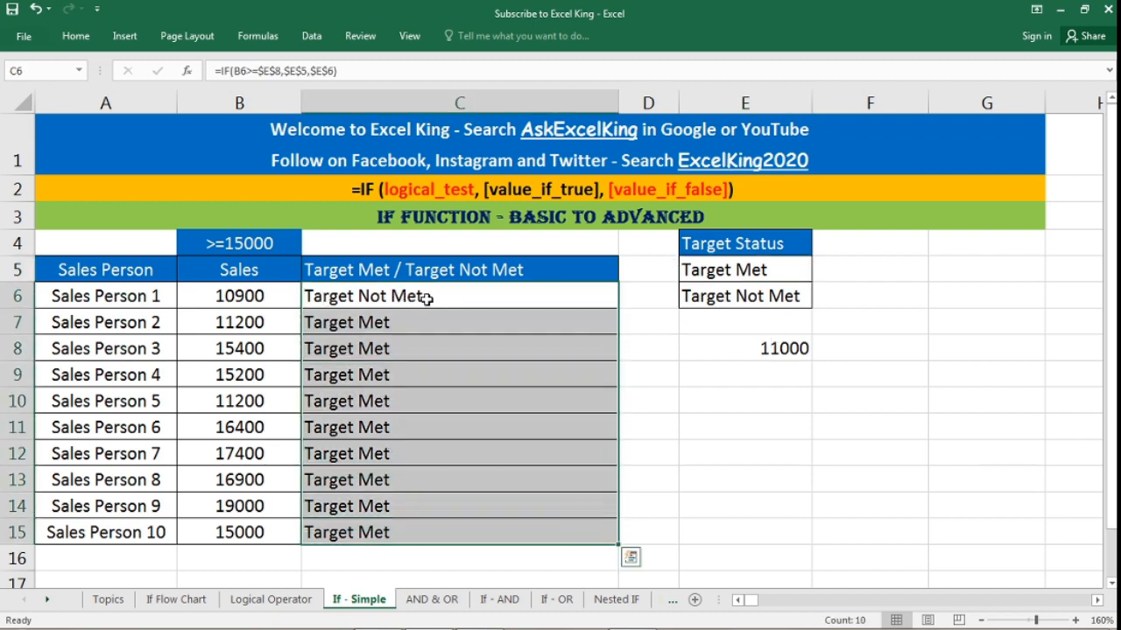
{"action": "left_click", "coordinate": [427, 298]}
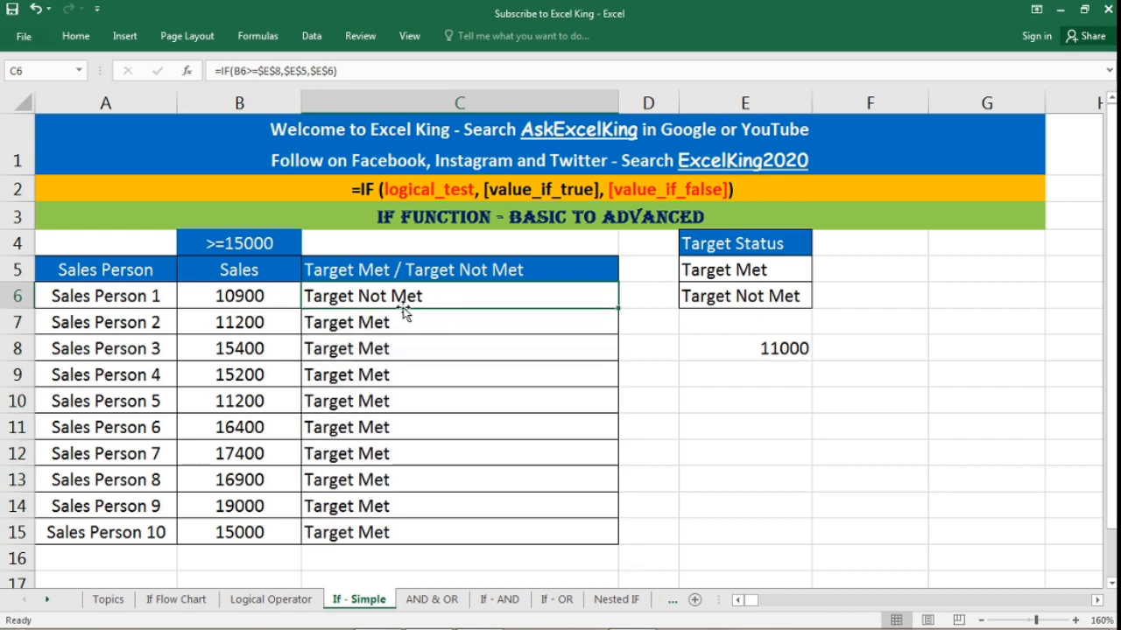
{"action": "left_click", "coordinate": [94, 298]}
{"action": "left_click", "coordinate": [249, 296]}
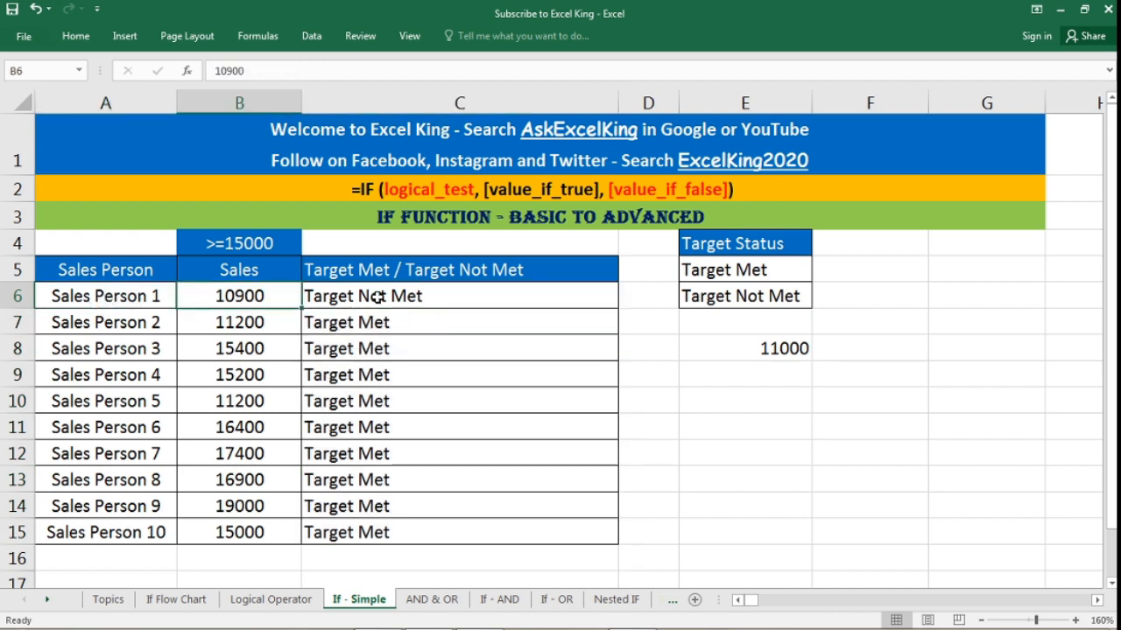
Set the sales target in E8 to 15000
{"action": "left_click", "coordinate": [792, 348]}
{"action": "type", "text": "15000"}
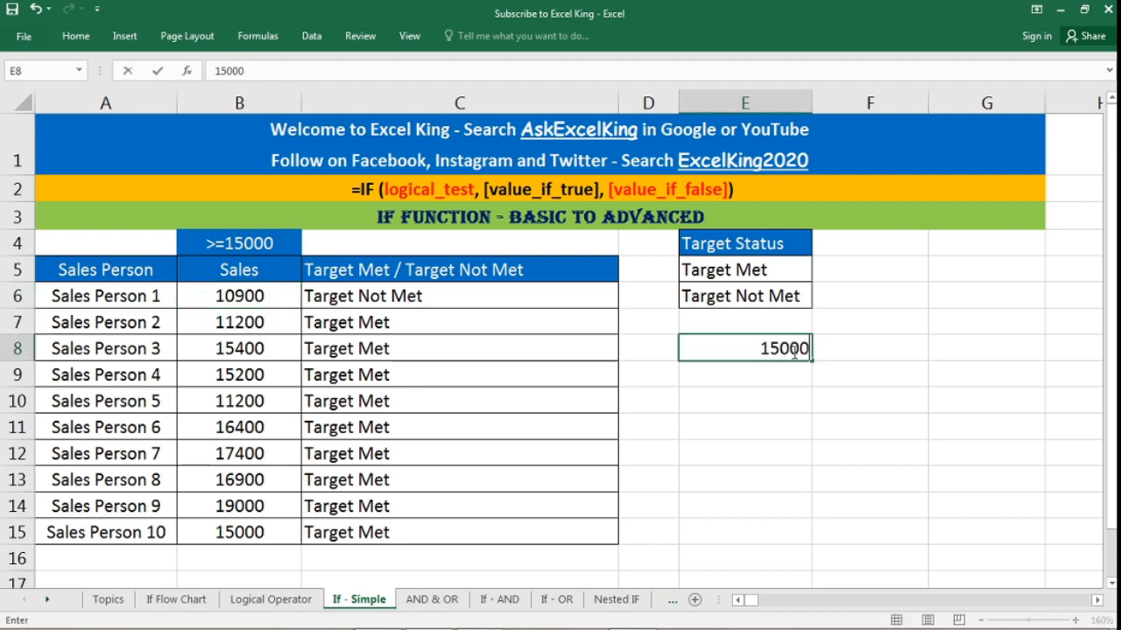
{"action": "key", "text": "Return"}
Replace the status labels in E5 and E6 with Yes and No, and check the results in C6:C15
{"action": "left_click", "coordinate": [744, 270]}
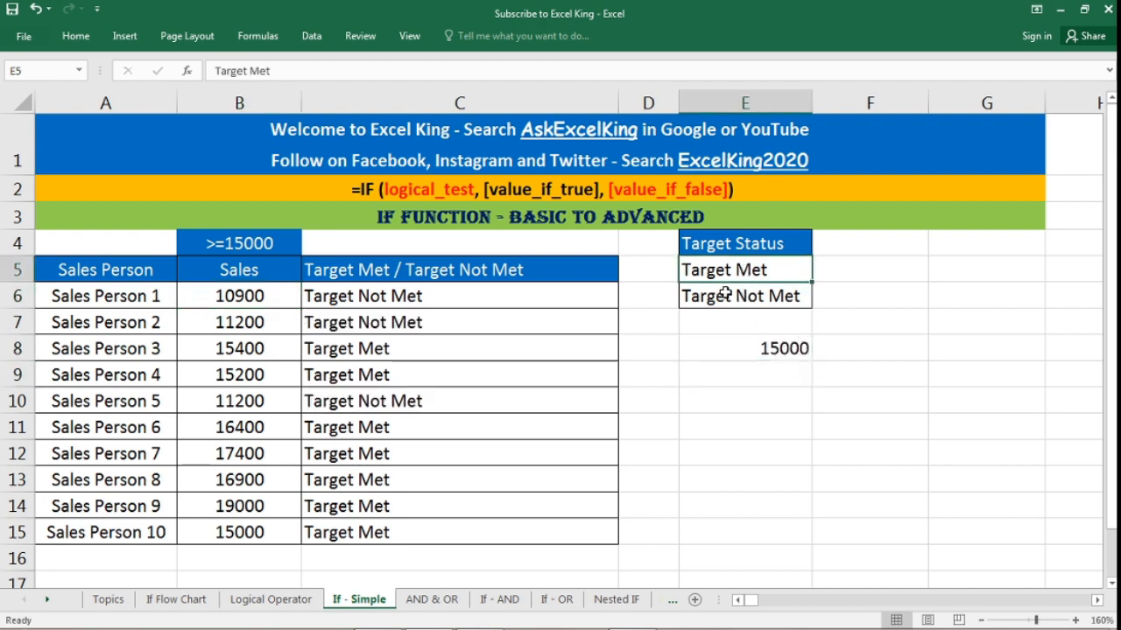
{"action": "type", "text": "Y"}
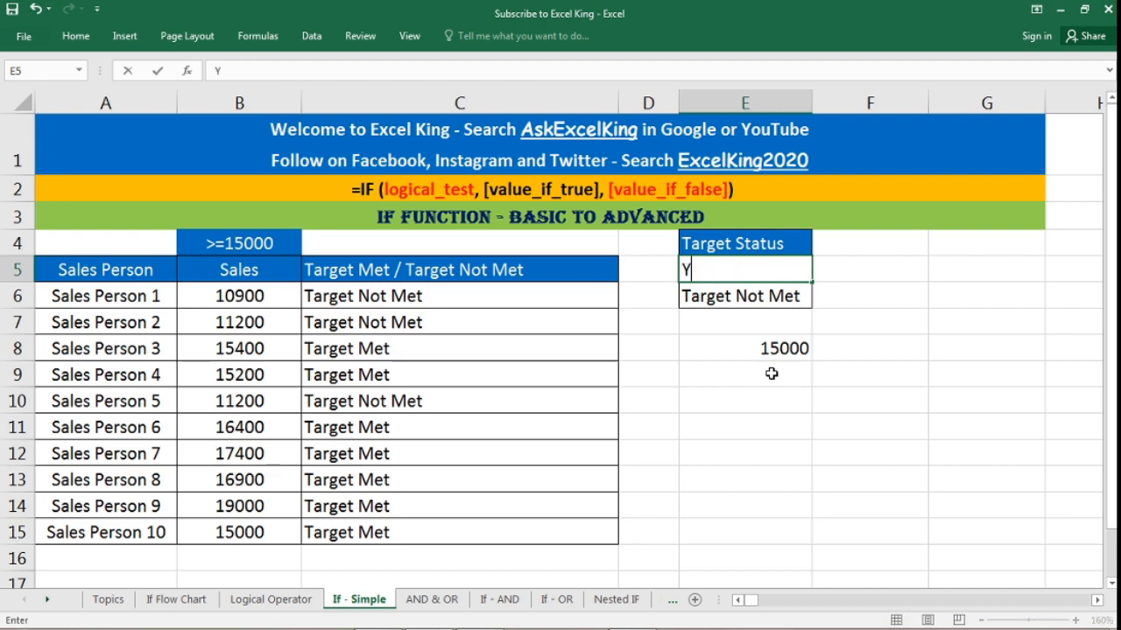
{"action": "type", "text": "es"}
{"action": "key", "text": "Return"}
{"action": "type", "text": "No"}
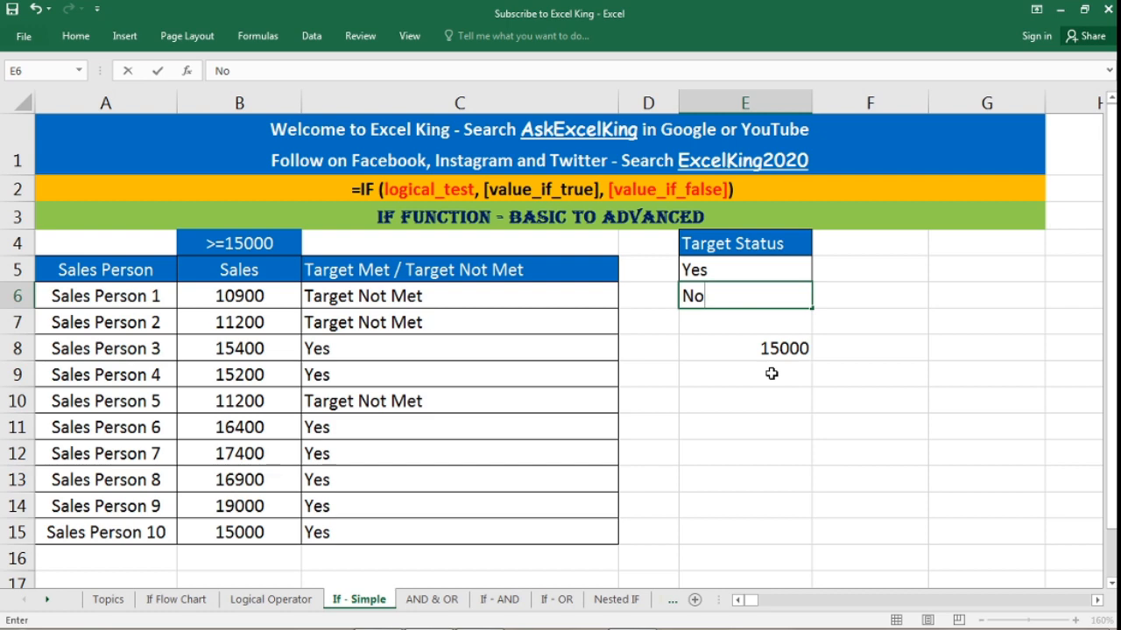
{"action": "key", "text": "Return"}
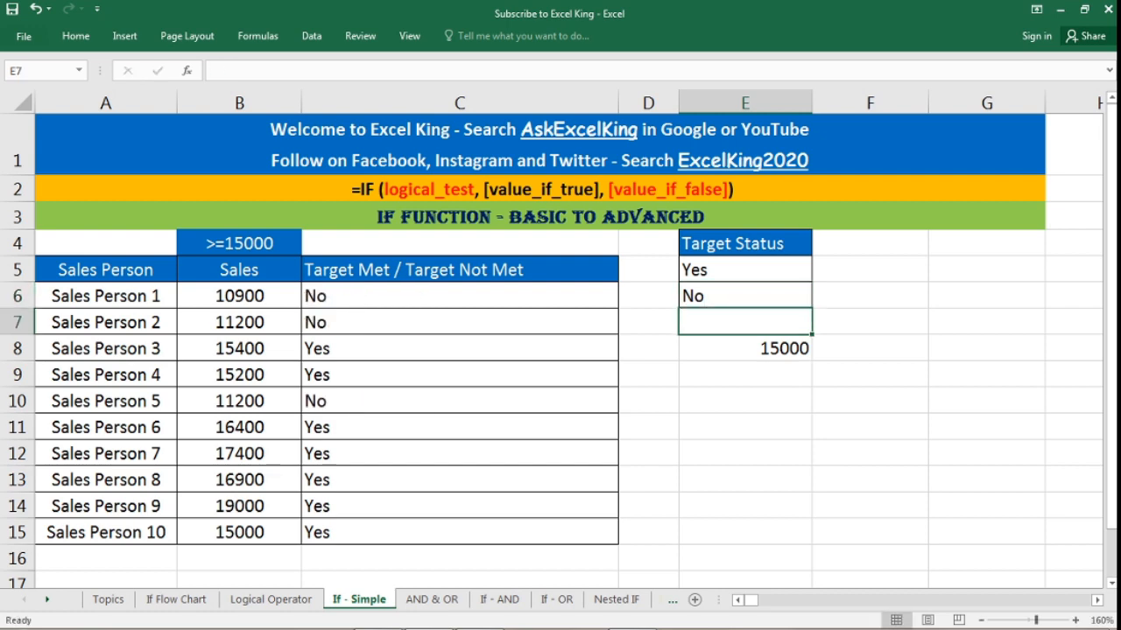
{"action": "left_click_drag", "start_coordinate": [413, 294], "coordinate": [411, 540]}
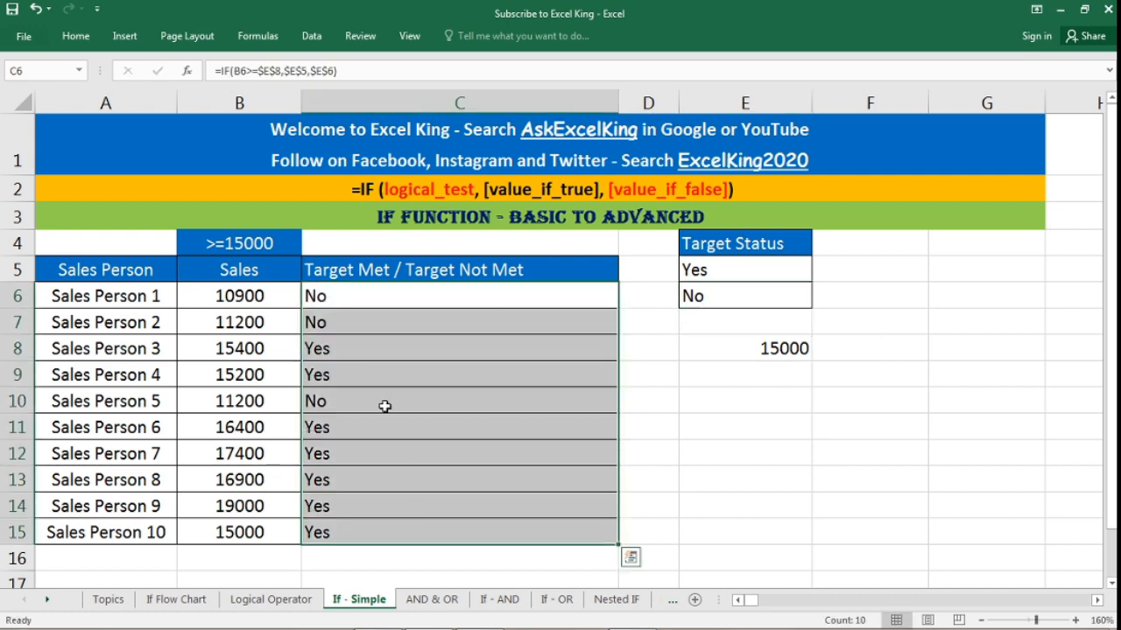
Examine the $E$8 and $E$5 absolute references in the IF formula in C6, leaving the formula as it is
{"action": "left_click", "coordinate": [350, 299]}
{"action": "double_click", "coordinate": [350, 299]}
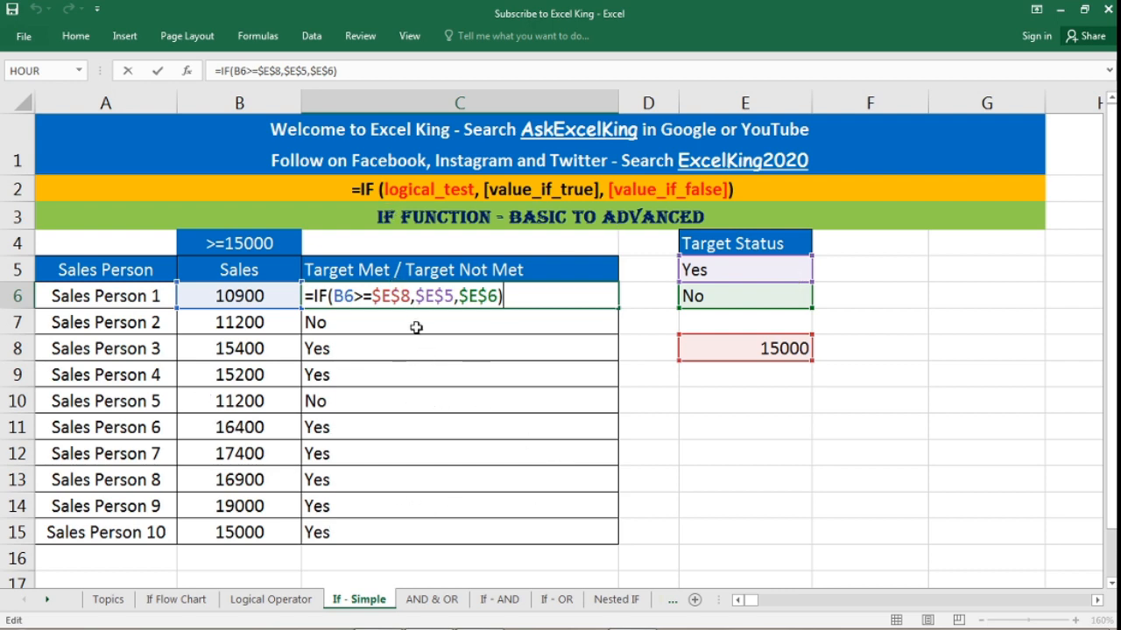
{"action": "left_click_drag", "start_coordinate": [412, 296], "coordinate": [375, 296]}
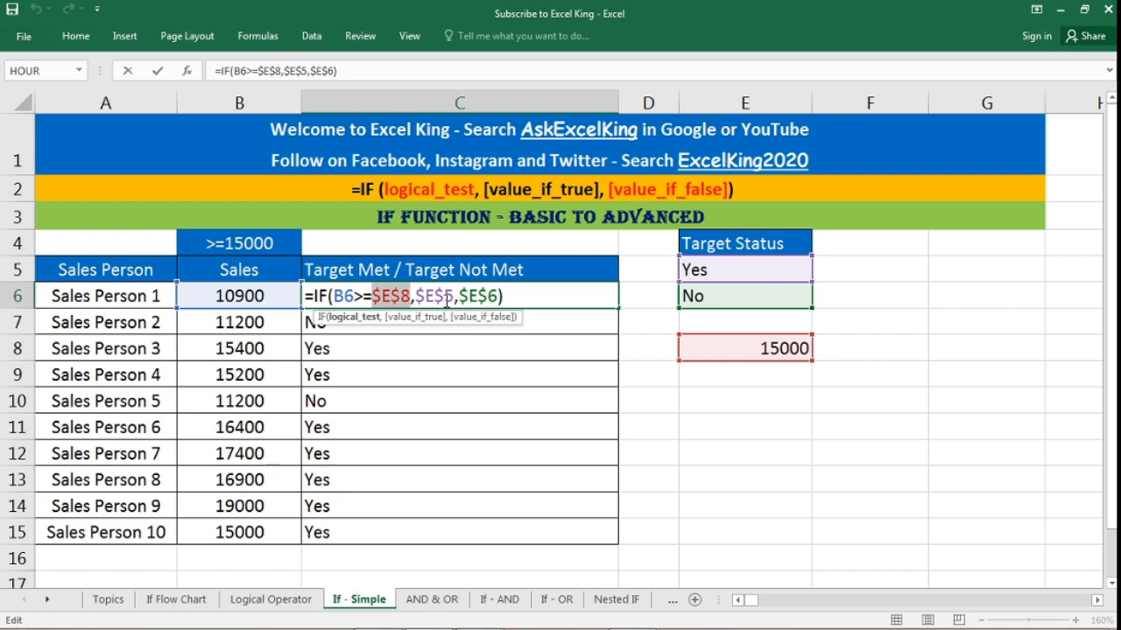
{"action": "left_click_drag", "start_coordinate": [455, 296], "coordinate": [416, 296]}
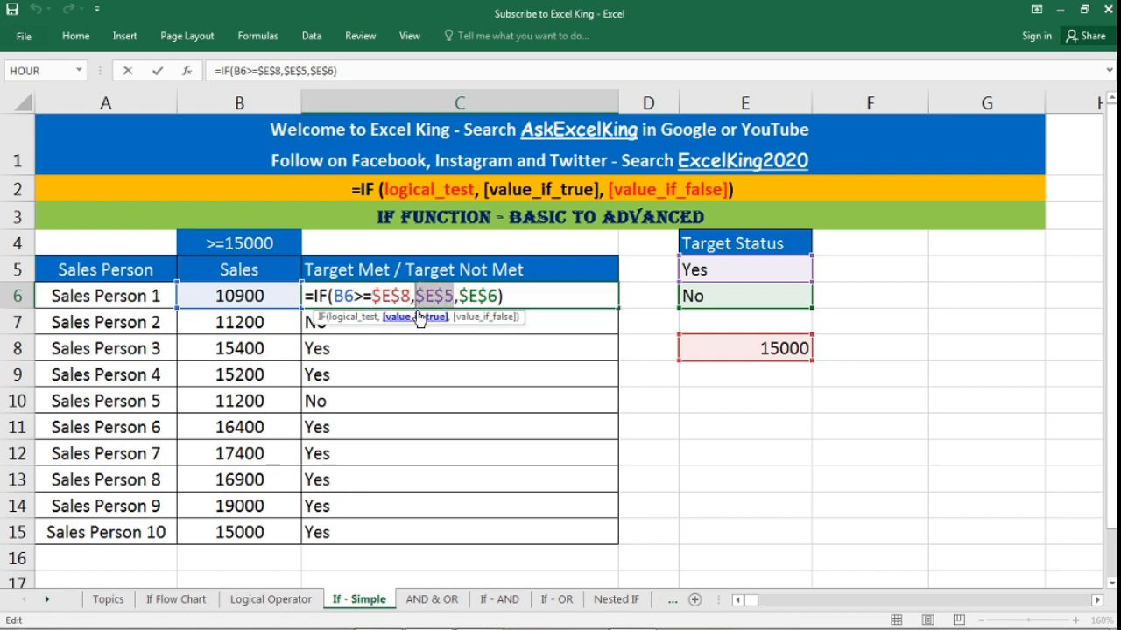
{"action": "key", "text": "ctrl+Return"}
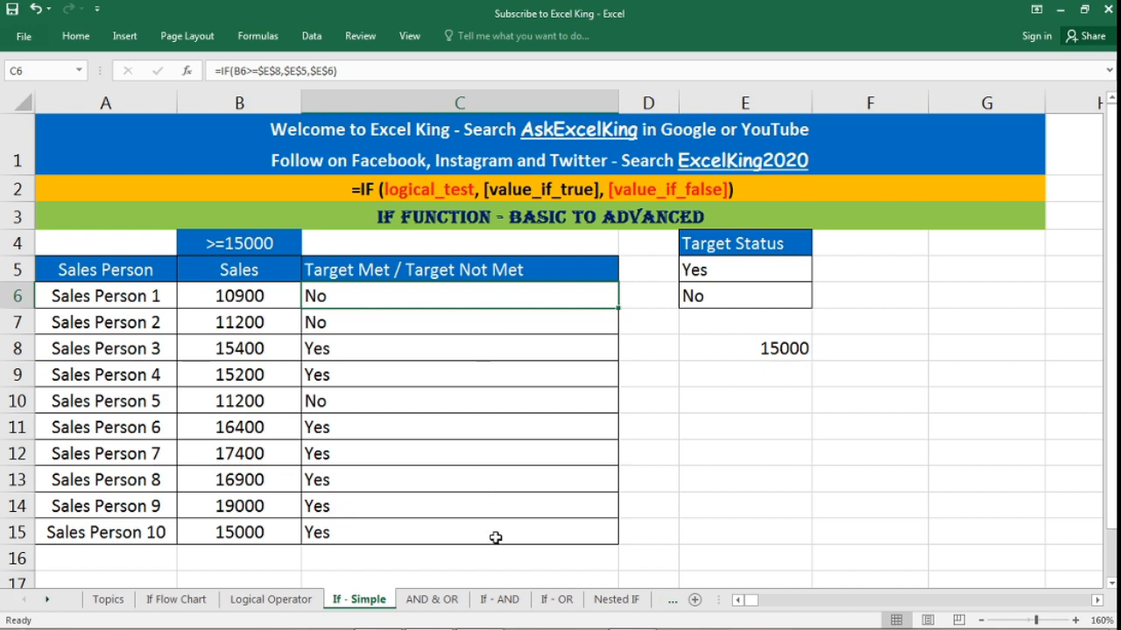
{"action": "left_click", "coordinate": [666, 448]}
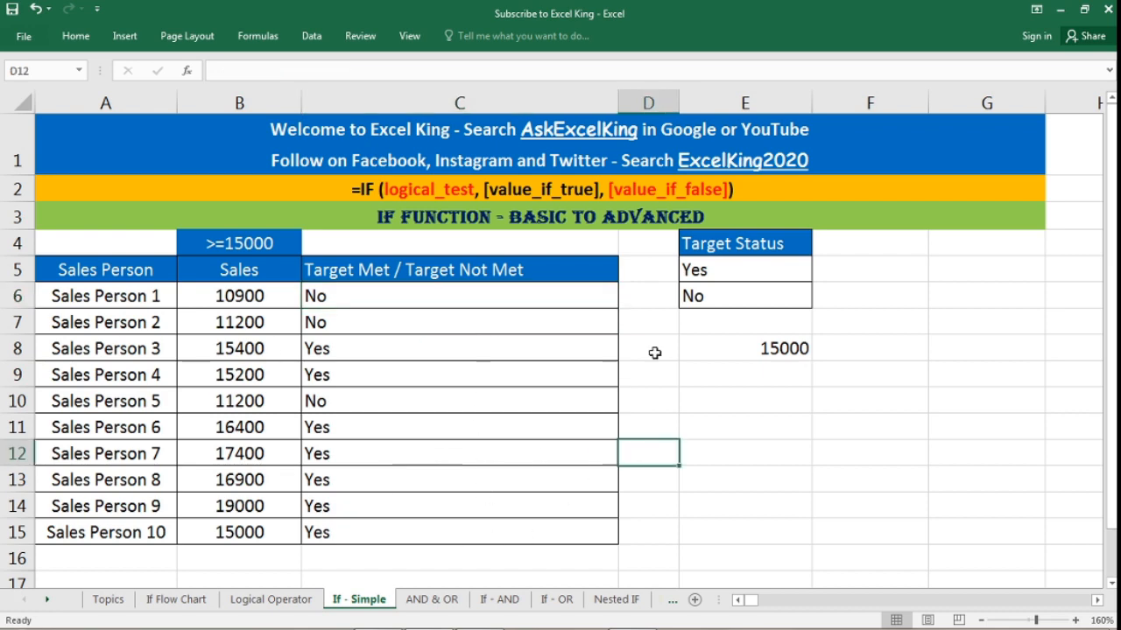
Review the Part 1 topics and the Part 2 group on the Topics sheet
{"action": "left_click", "coordinate": [107, 601]}
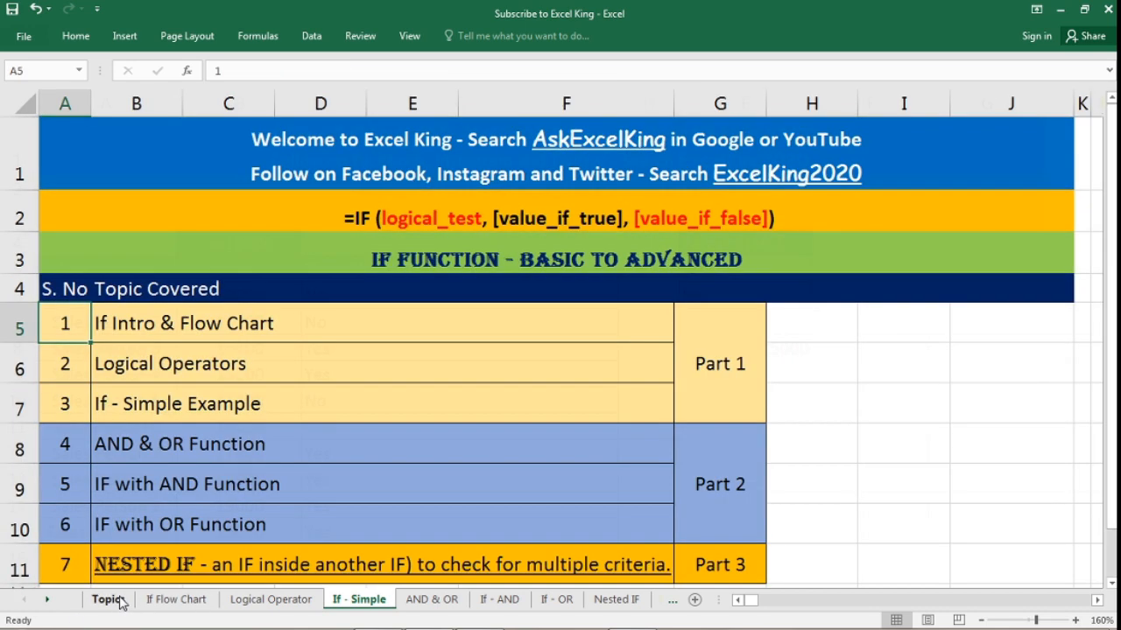
{"action": "left_click", "coordinate": [122, 323]}
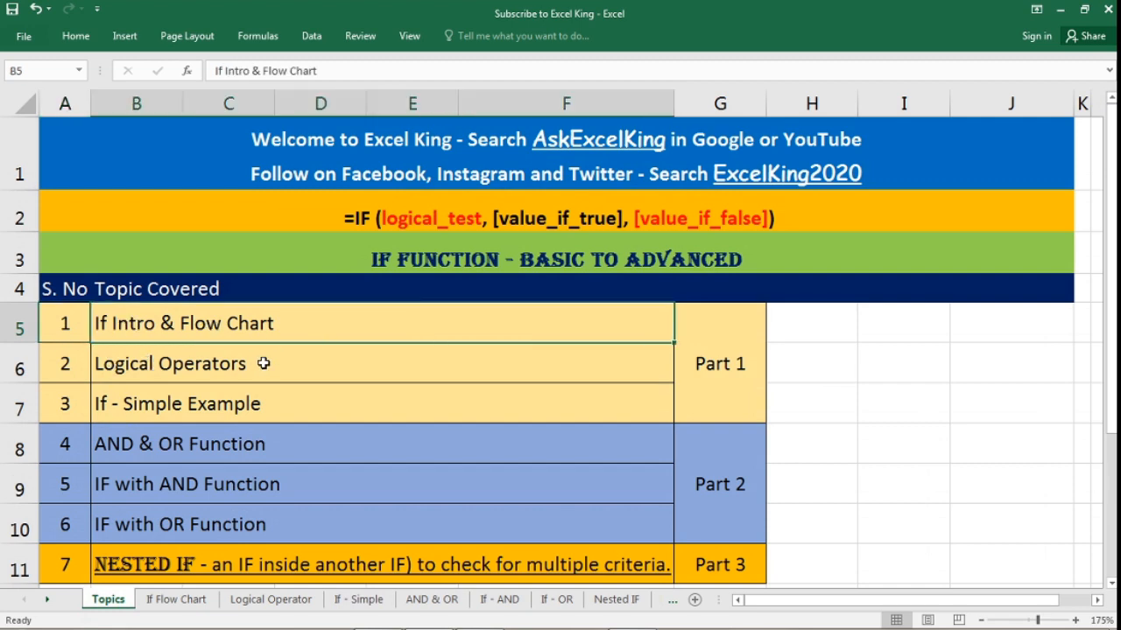
{"action": "left_click", "coordinate": [318, 408]}
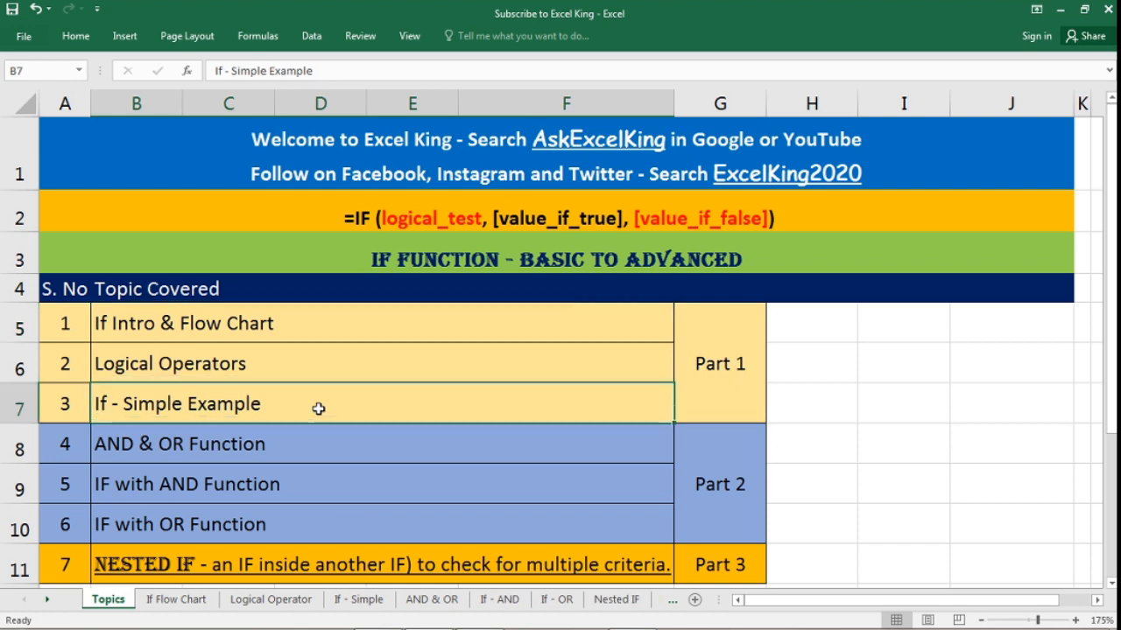
{"action": "left_click", "coordinate": [698, 468]}
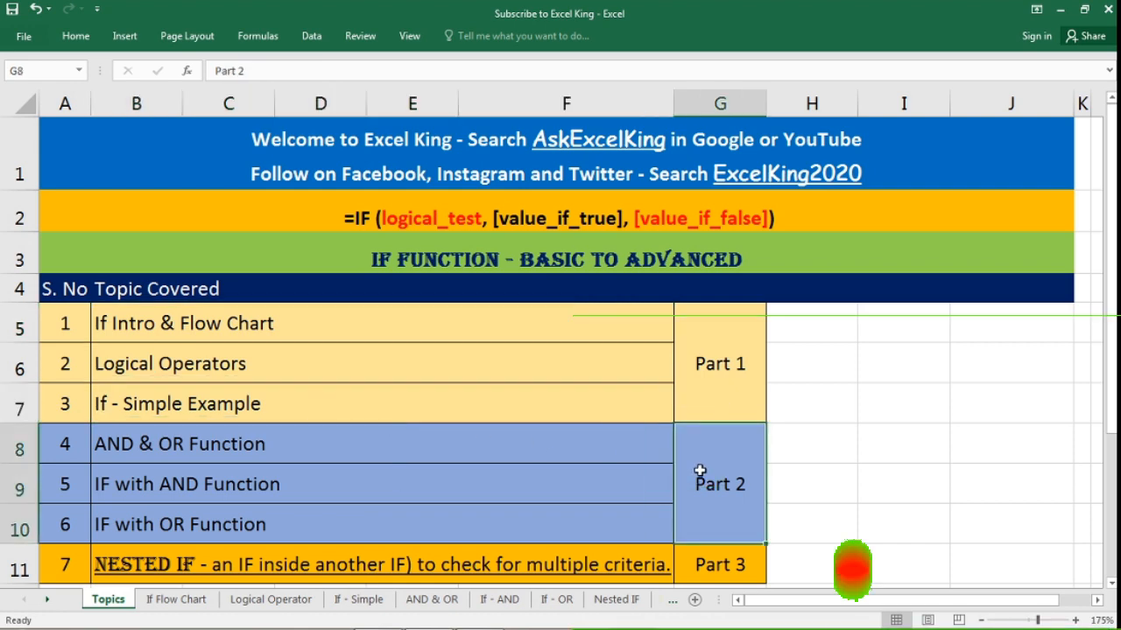